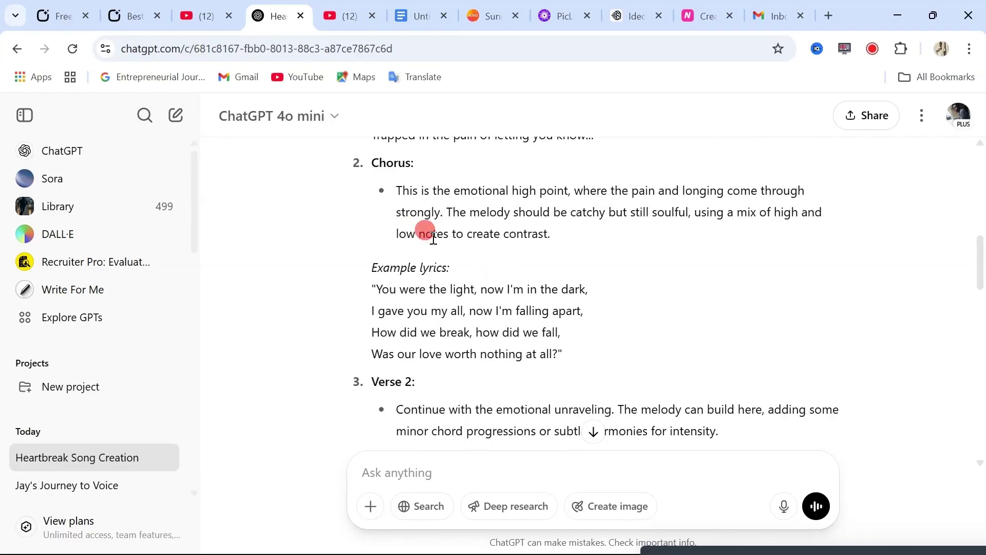
- Switch to Suno and paste the copied heartbreak lyrics into the song's Lyrics field
{"action": "left_click", "coordinate": [514, 14]}
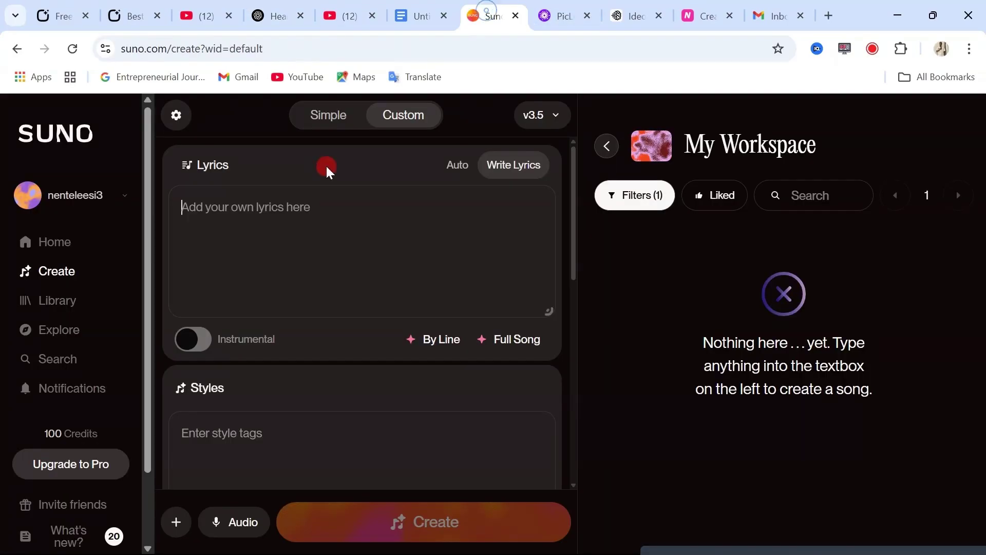
{"action": "left_click", "coordinate": [245, 225]}
{"action": "key", "text": "ctrl+v"}
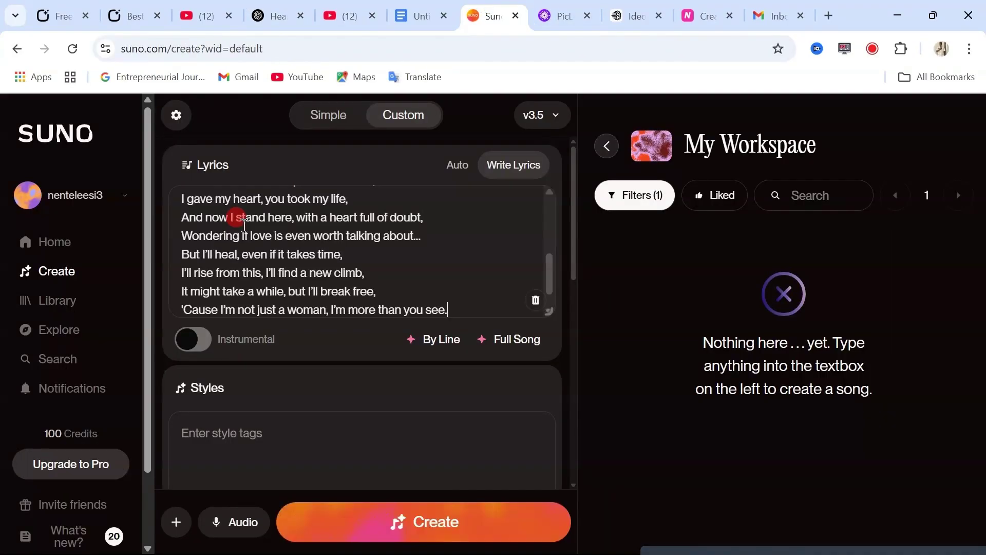
{"action": "scroll", "coordinate": [341, 262], "scroll_direction": "up", "scroll_amount": 5}
{"action": "scroll", "coordinate": [327, 296], "scroll_direction": "down", "scroll_amount": 1}
{"action": "scroll", "coordinate": [327, 295], "scroll_direction": "down", "scroll_amount": 3}
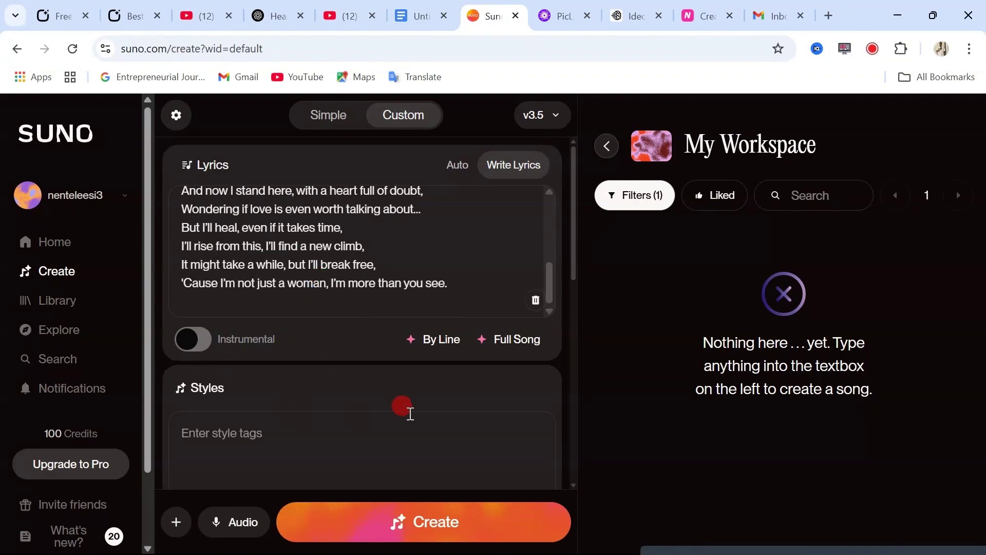
- Copy the Soulful Vocal Delivery description, without its final period, from ChatGPT's SUNO style suggestions into Suno's Styles field
{"action": "scroll", "coordinate": [410, 403], "scroll_direction": "down", "scroll_amount": 4}
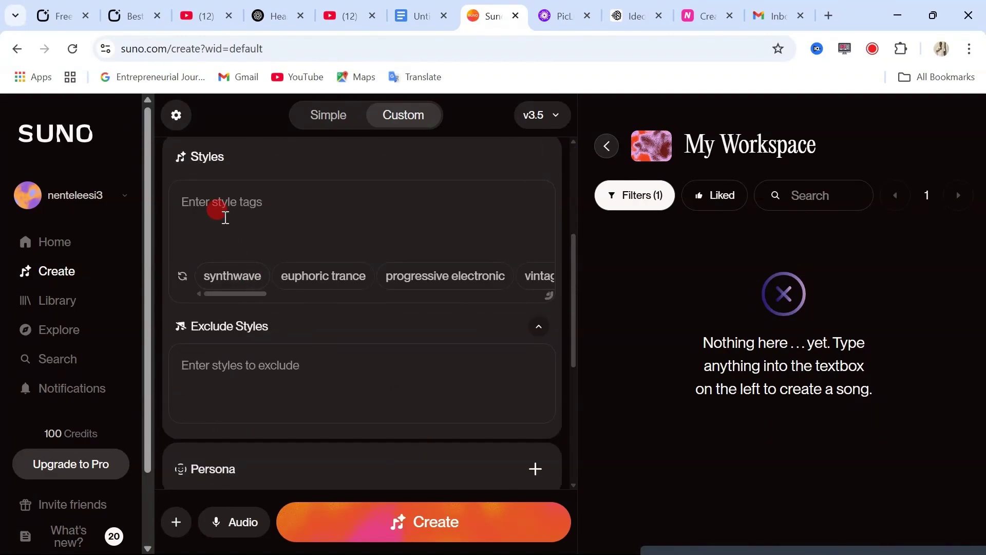
{"action": "key", "text": "ctrl+4"}
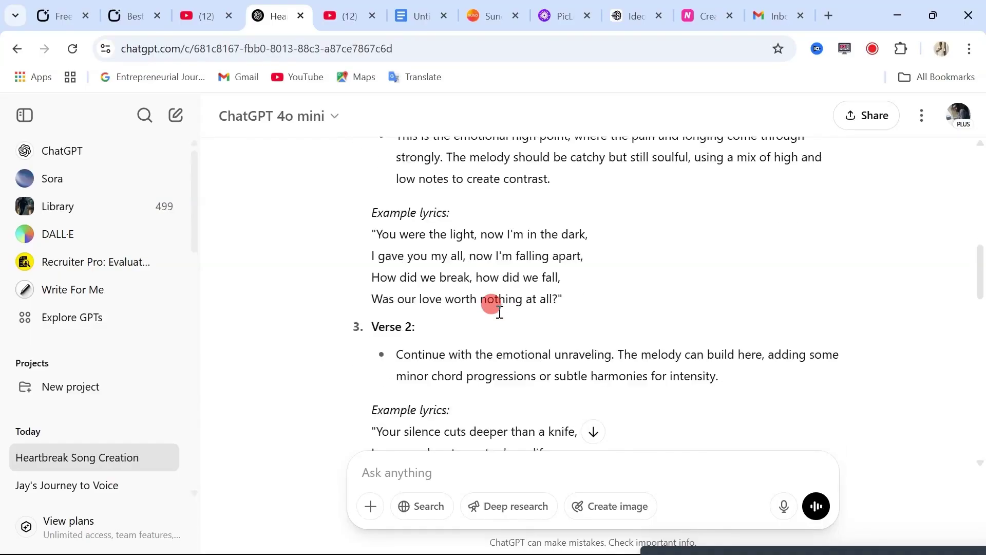
{"action": "scroll", "coordinate": [495, 309], "scroll_direction": "down", "scroll_amount": 6}
{"action": "scroll", "coordinate": [498, 311], "scroll_direction": "down", "scroll_amount": 8}
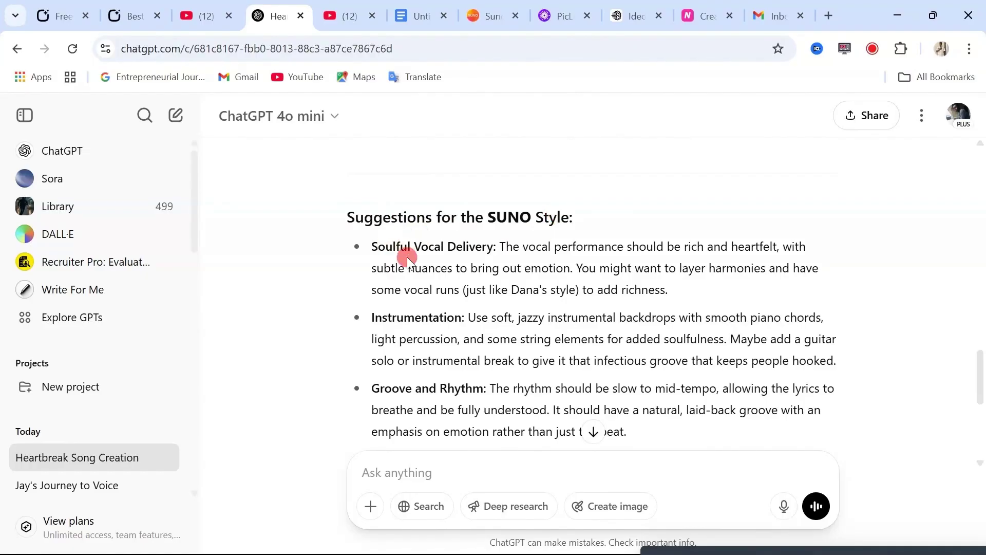
{"action": "left_click_drag", "start_coordinate": [504, 246], "coordinate": [660, 282]}
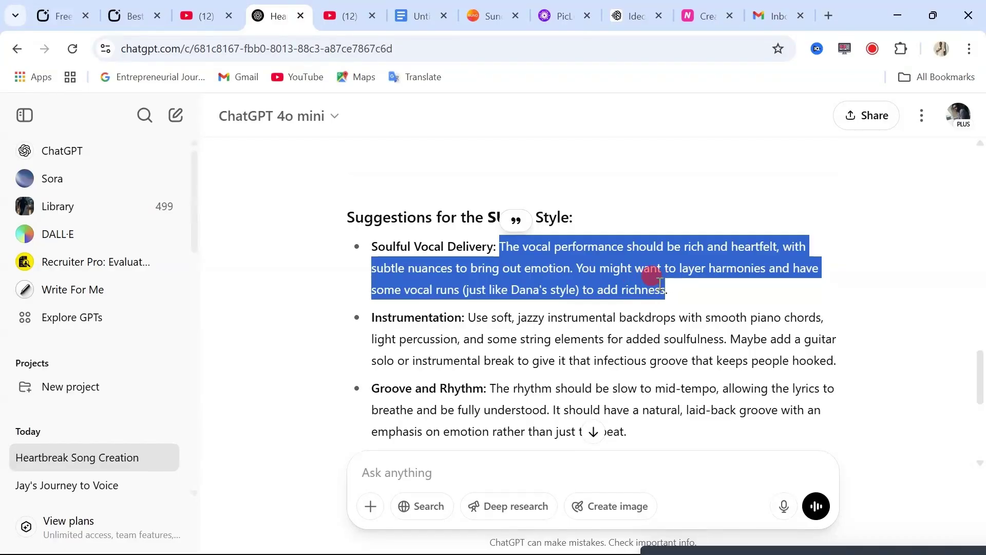
{"action": "left_click", "coordinate": [481, 15]}
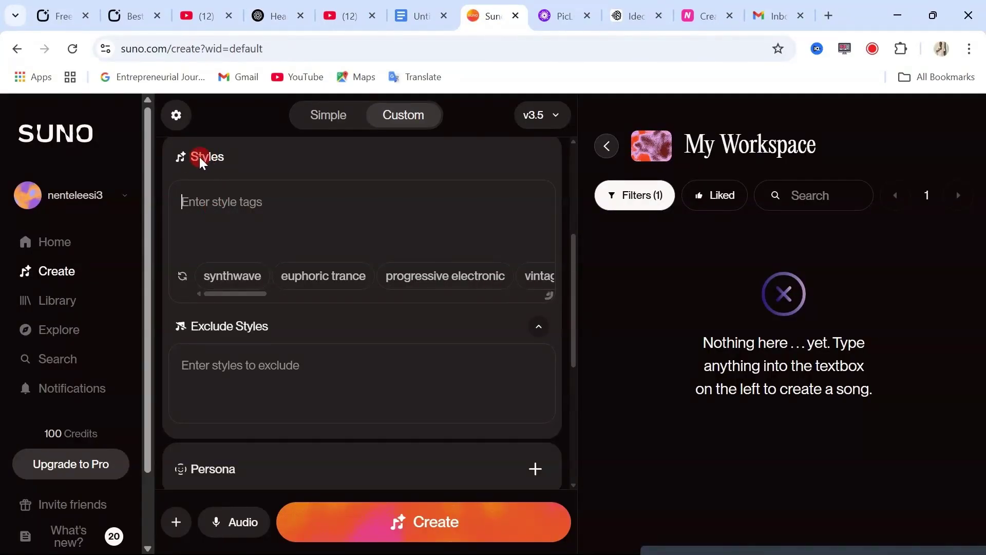
{"action": "type", "text": "The vocal performance should be rich and heartfelt, with subtle nuances to bring out emotion. You might want to layer harmonies and have some vocal runs (just like Dane's style) to add richness"}
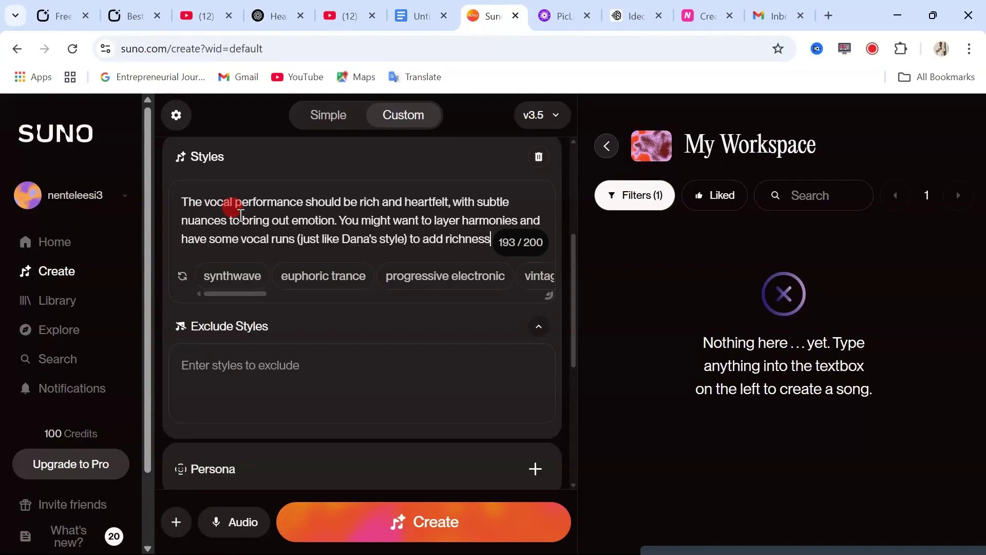
- Generate the song titled Heartbreak and listen to part of both versions
{"action": "scroll", "coordinate": [395, 305], "scroll_direction": "down", "scroll_amount": 5}
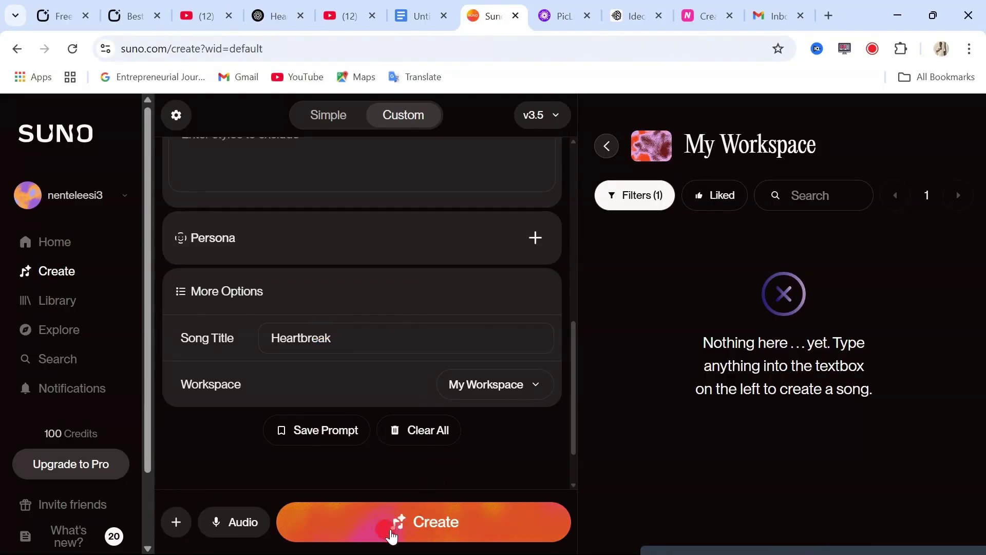
{"action": "left_click", "coordinate": [424, 534]}
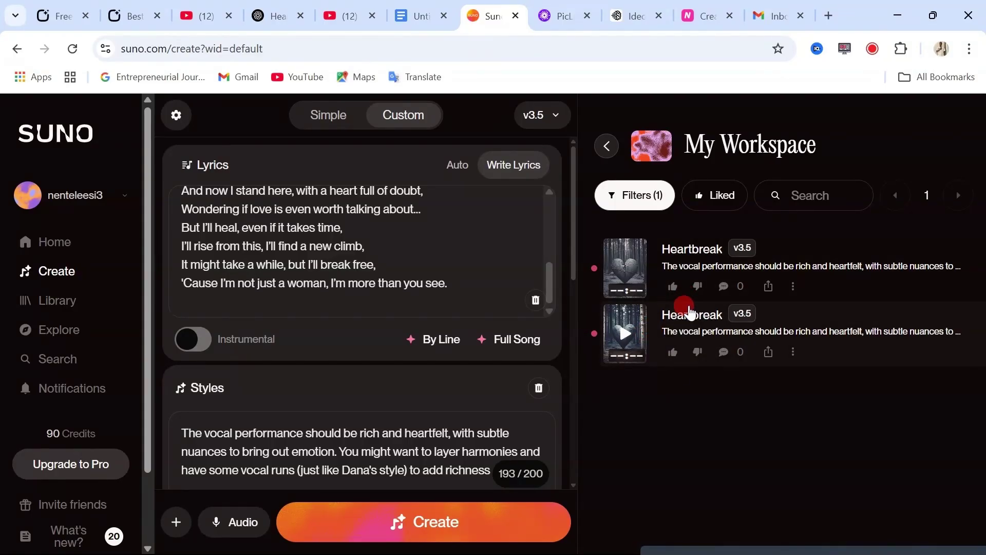
{"action": "left_click", "coordinate": [624, 279]}
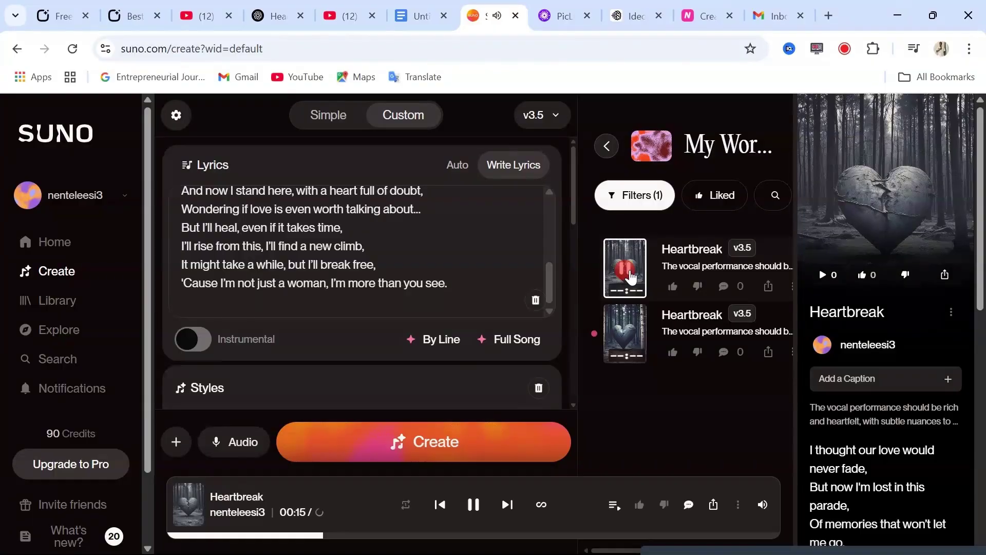
{"action": "left_click", "coordinate": [631, 277]}
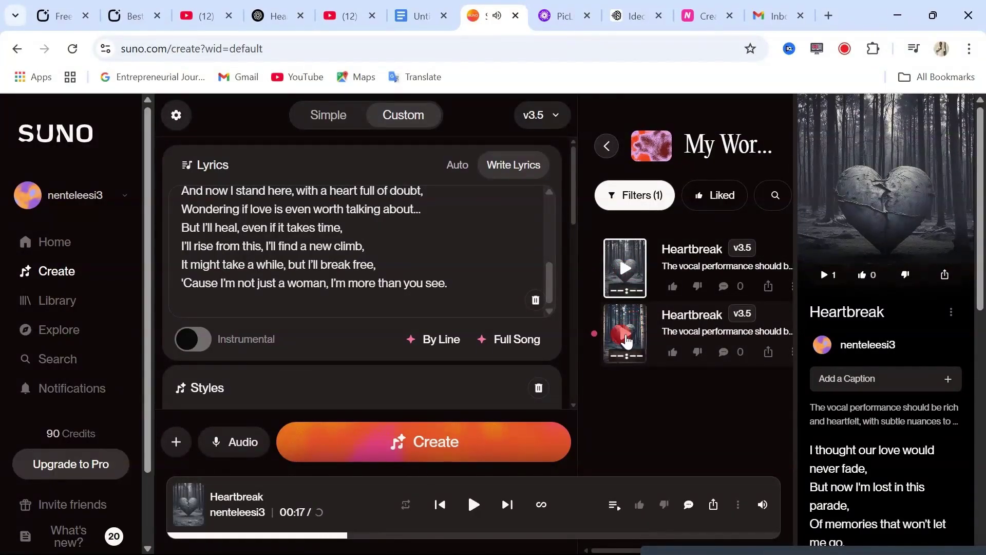
{"action": "left_click", "coordinate": [628, 342]}
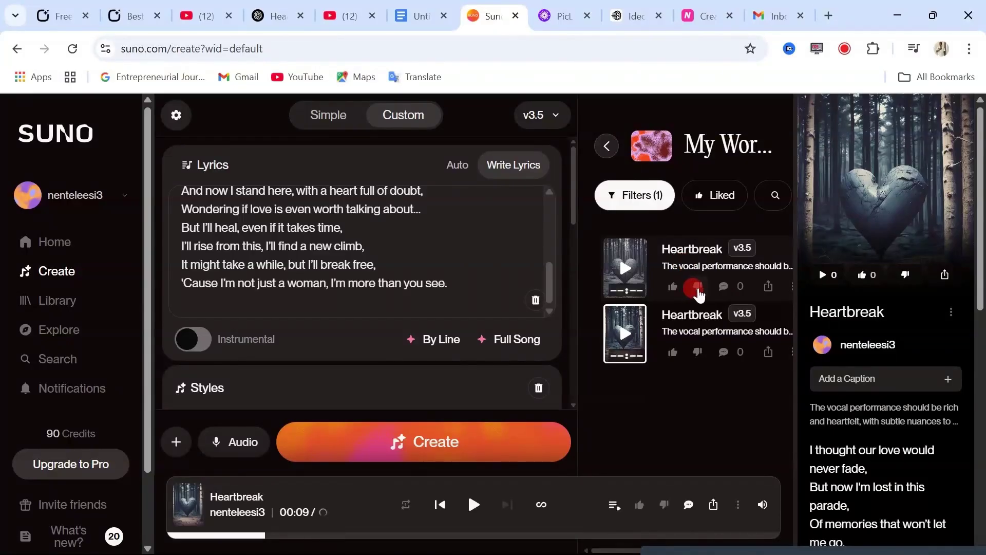
- Download the first Heartbreak version as MP3 audio without upgrading for commercial rights, and close the rights dialog
{"action": "left_click", "coordinate": [781, 282]}
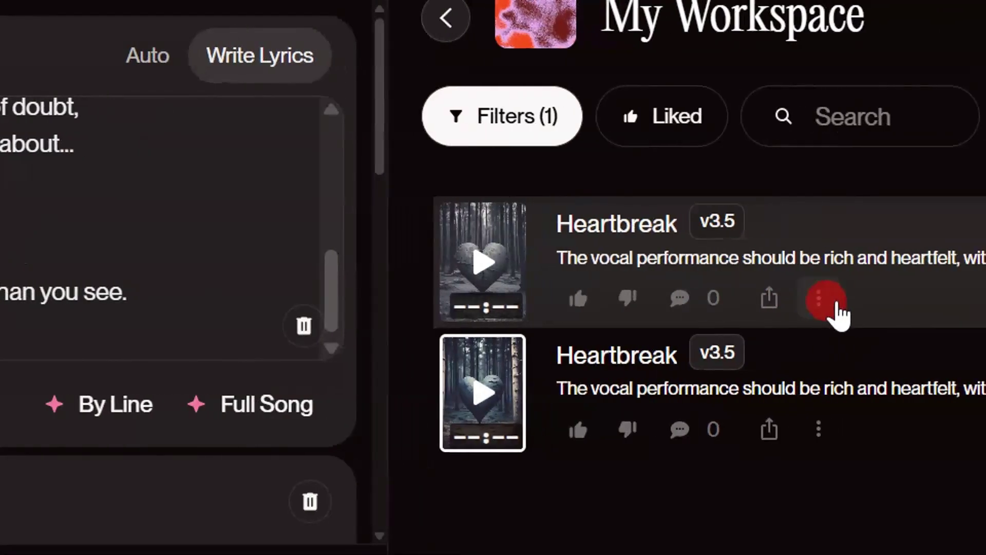
{"action": "left_click", "coordinate": [793, 286]}
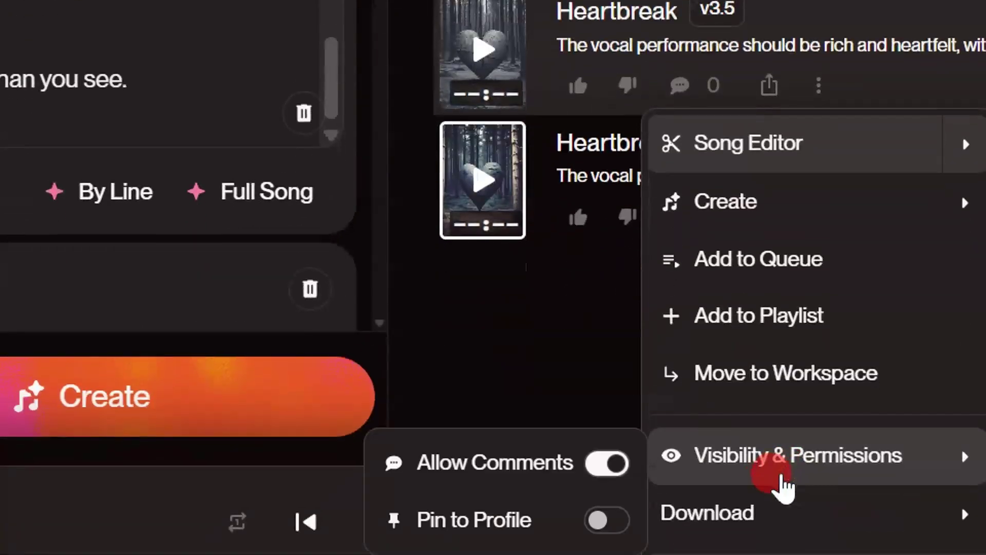
{"action": "mouse_move", "coordinate": [773, 478]}
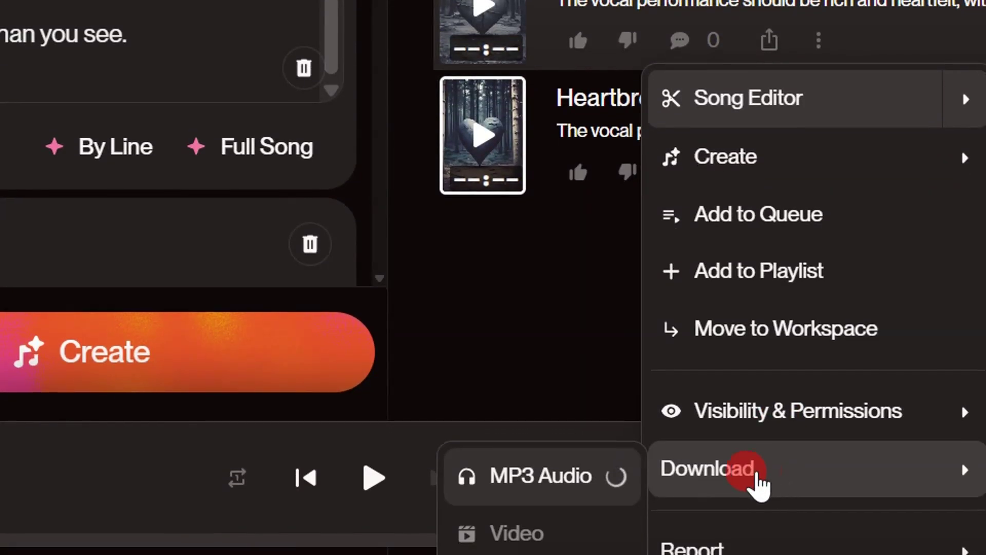
{"action": "left_click", "coordinate": [553, 478]}
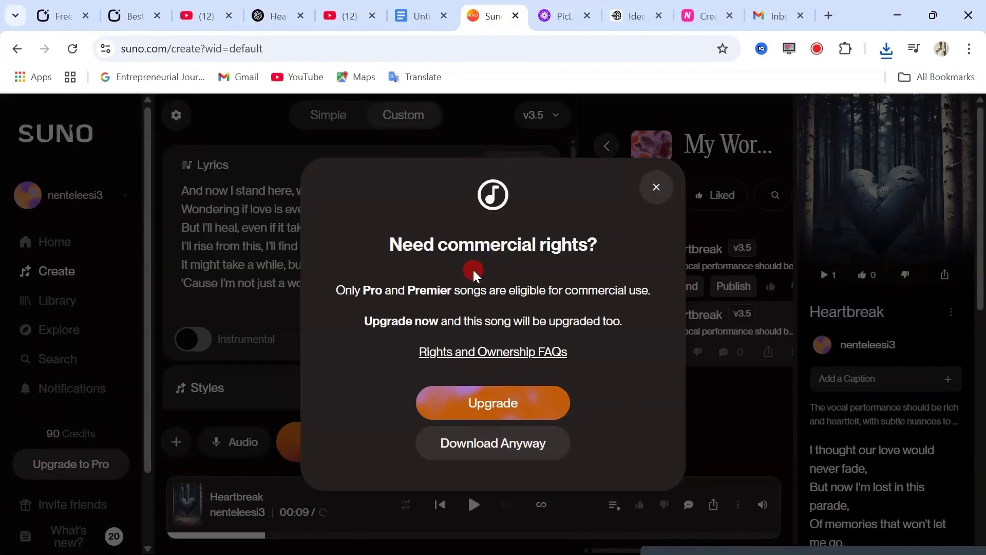
{"action": "left_click", "coordinate": [525, 437]}
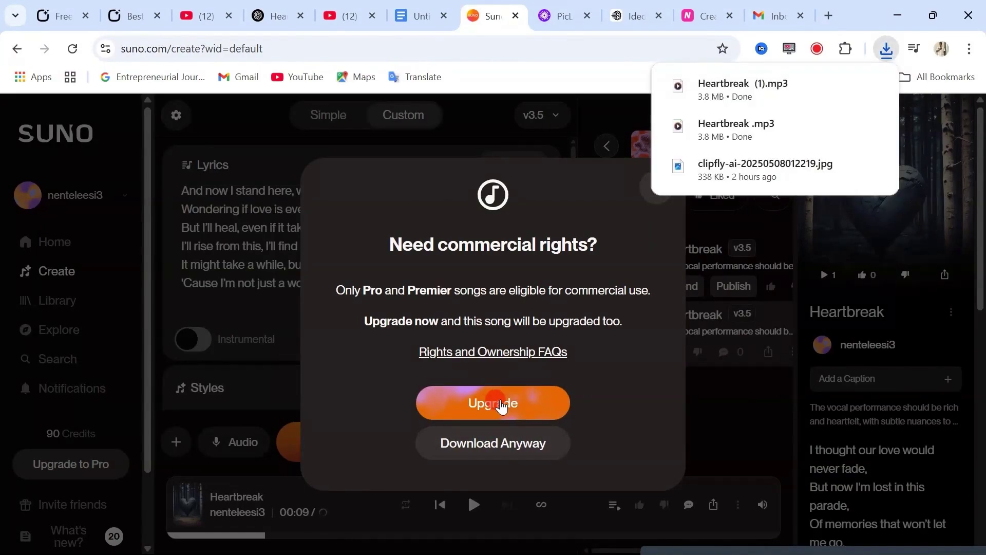
{"action": "left_click", "coordinate": [572, 314]}
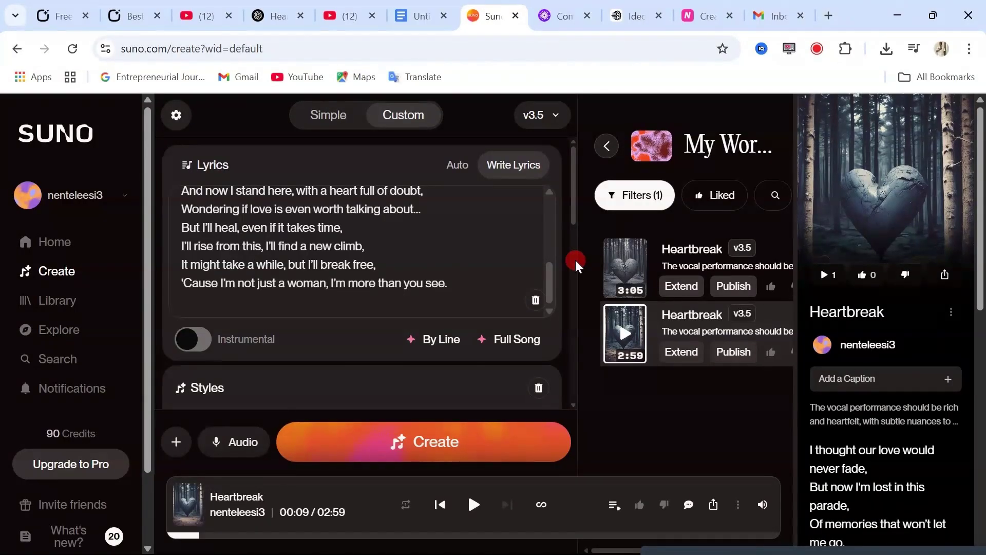
- Ask ChatGPT for 10 prompts similar to the supplied guitar-playing singer prompt, changing only the characters' hair color and clothing
{"action": "key", "text": "ctrl+4"}
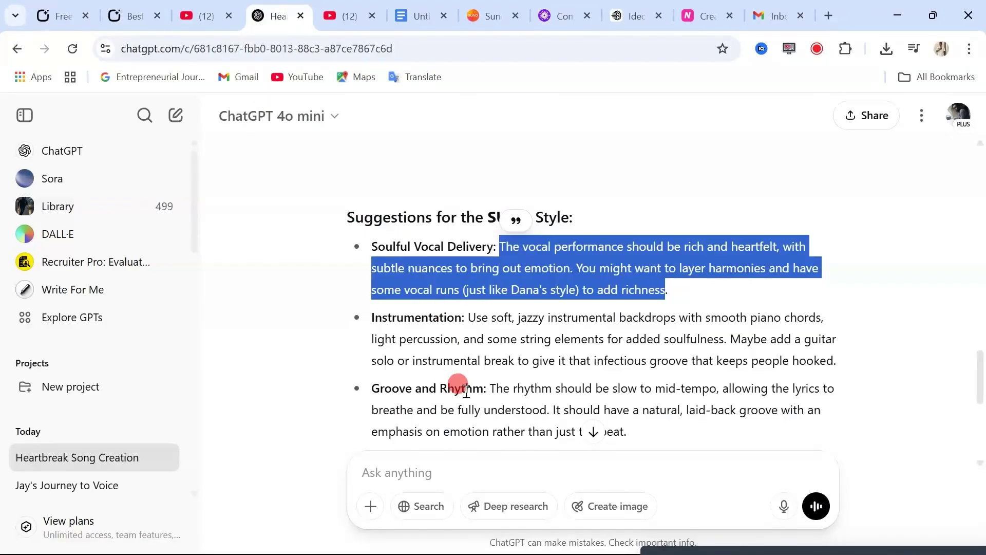
{"action": "scroll", "coordinate": [458, 405], "scroll_direction": "down", "scroll_amount": 5}
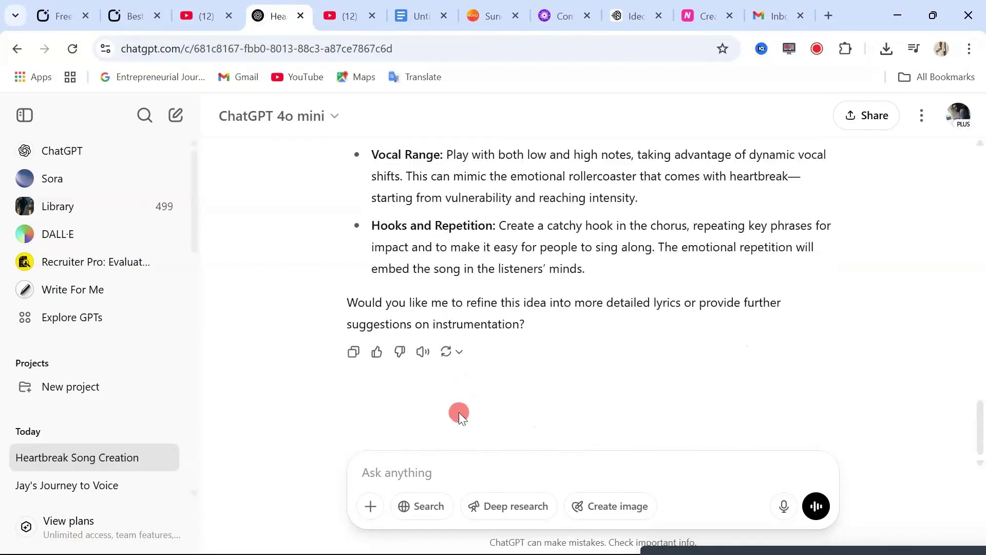
{"action": "left_click", "coordinate": [415, 477]}
{"action": "type", "text": "Refer to the prompts below and give me 10 similar prompts for AI. you can only change the characters hair color and clothing and keep everything else the same  A young woman with long, blonde hair, wearing a seductive, form-fitting black leather mini dress with lace details, sitting on a stool while playing an acoustic guitar. She holds a microphone in front of her, with her lips slightly pursed in a soft, sultry expression. The setting features a minimalist, dark blue background with soft lighting accentuating her facial features, the microphone, and hands on the guitar. The focus is on her expression and posture, with a high level of detail and a cinematic, shallow depth of field. The lighting is professional, creating a moody, intimate atmosphere. No text or distractions in the background."}
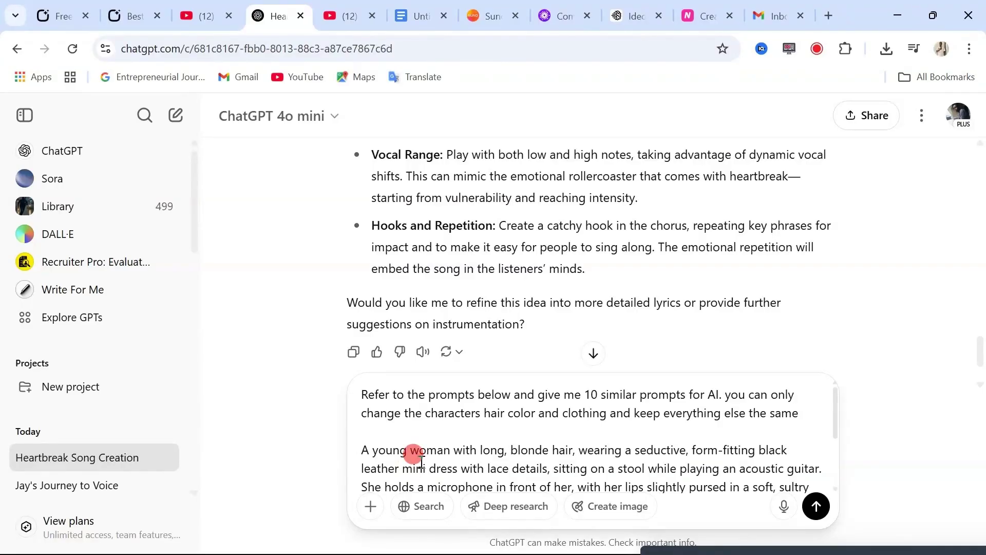
{"action": "scroll", "coordinate": [469, 418], "scroll_direction": "down", "scroll_amount": 3}
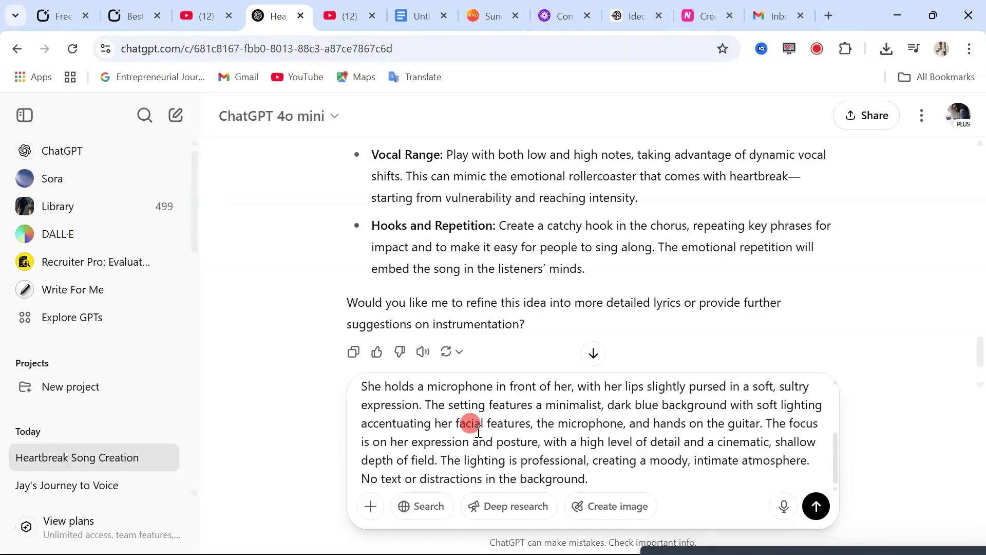
{"action": "scroll", "coordinate": [560, 448], "scroll_direction": "up", "scroll_amount": 4}
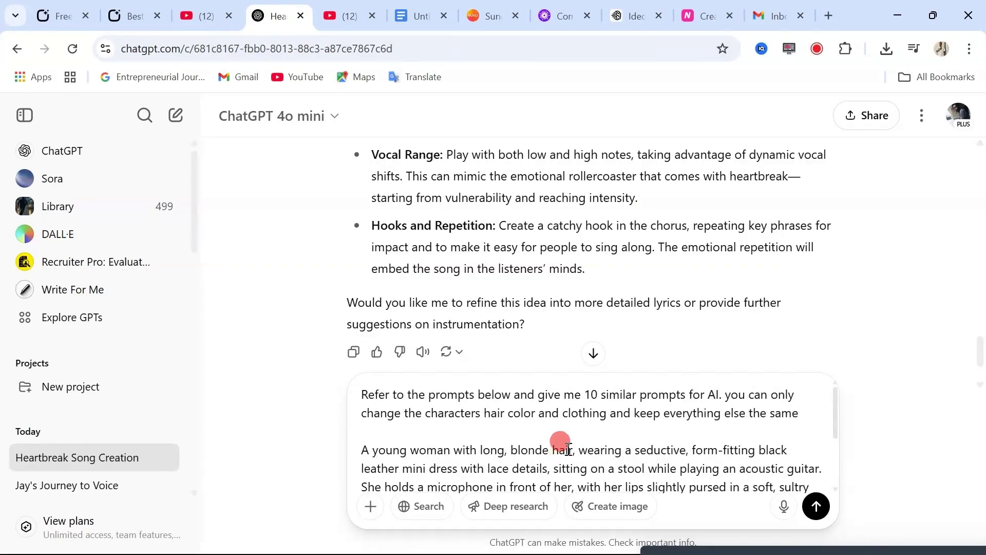
{"action": "key", "text": "Return"}
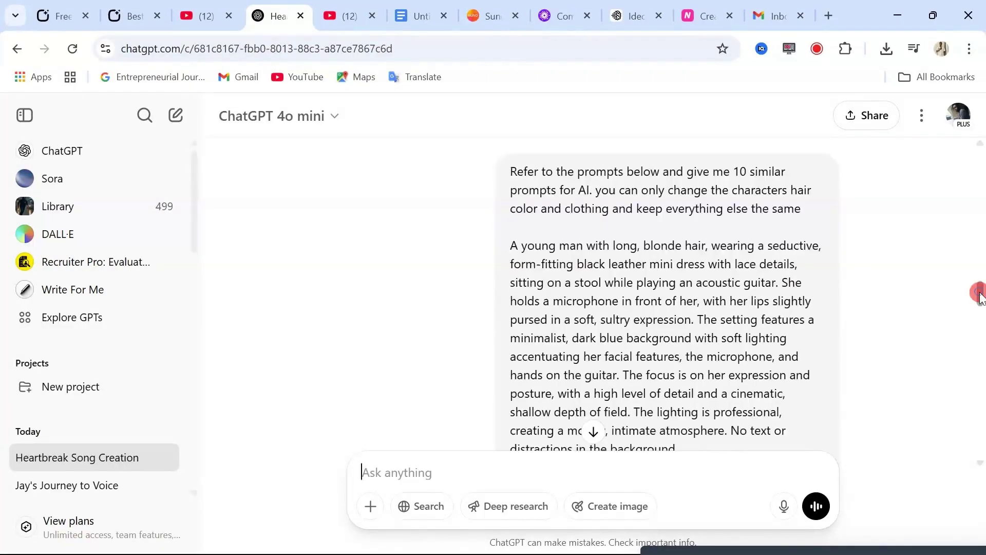
- Copy ChatGPT's second prompt, the young man with curly brown hair and gray blazer, into PicLumen's image description
{"action": "left_click_drag", "start_coordinate": [982, 298], "coordinate": [963, 360]}
{"action": "scroll", "coordinate": [647, 278], "scroll_direction": "up", "scroll_amount": 7}
{"action": "left_click_drag", "start_coordinate": [366, 231], "coordinate": [541, 375]}
{"action": "key", "text": "ctrl+c"}
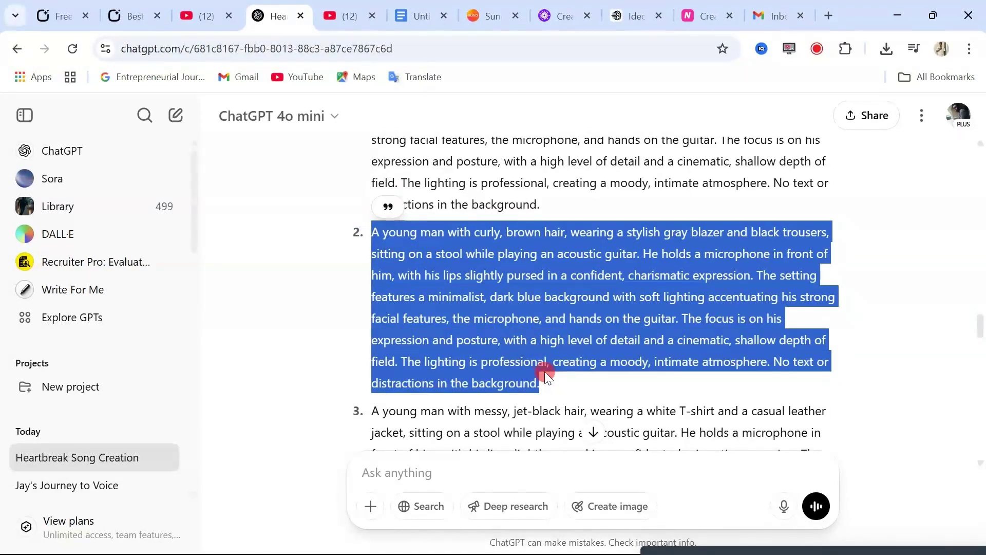
{"action": "left_click", "coordinate": [542, 11]}
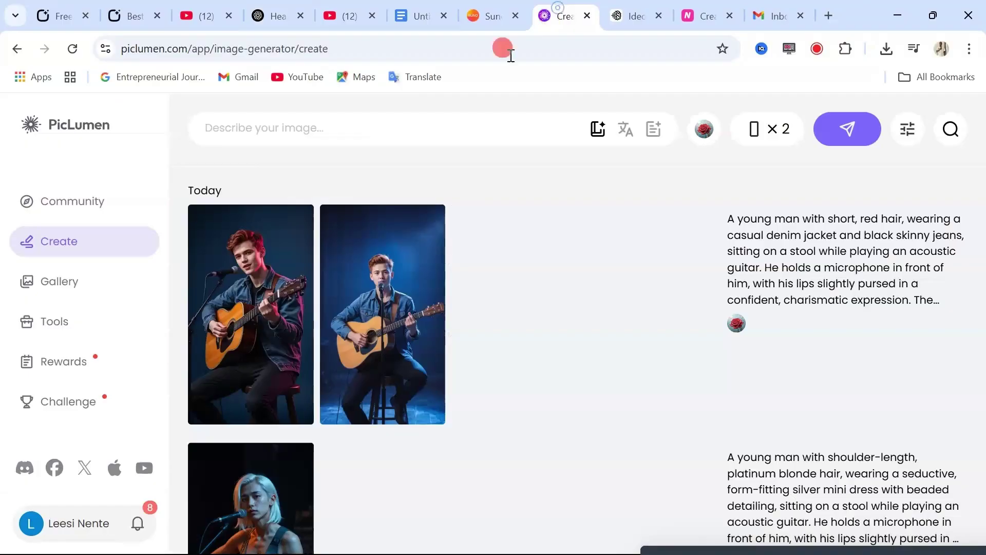
{"action": "left_click", "coordinate": [280, 128]}
{"action": "key", "text": "ctrl+v"}
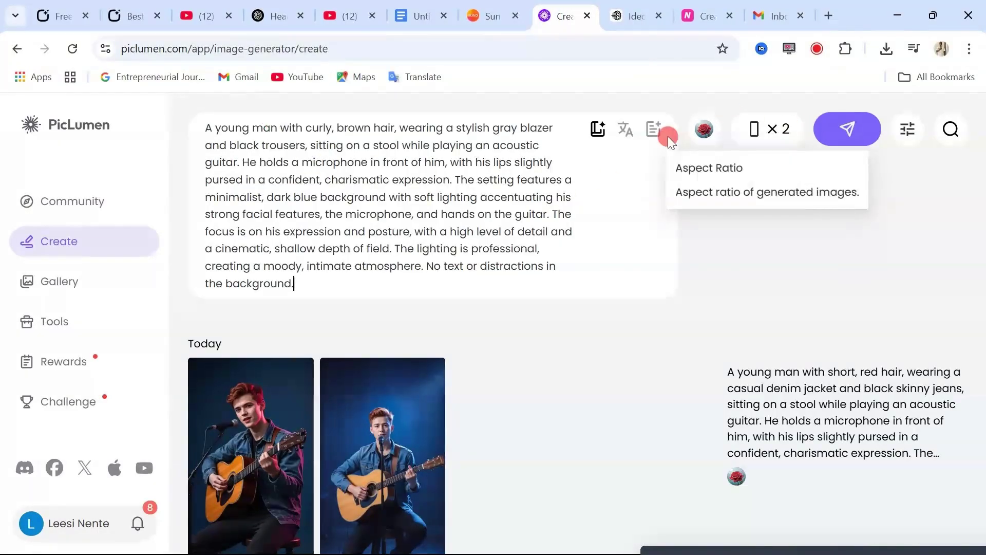
- Generate two 9:16 images with the PicLumen Art V1 model and view both results enlarged
{"action": "left_click", "coordinate": [704, 129]}
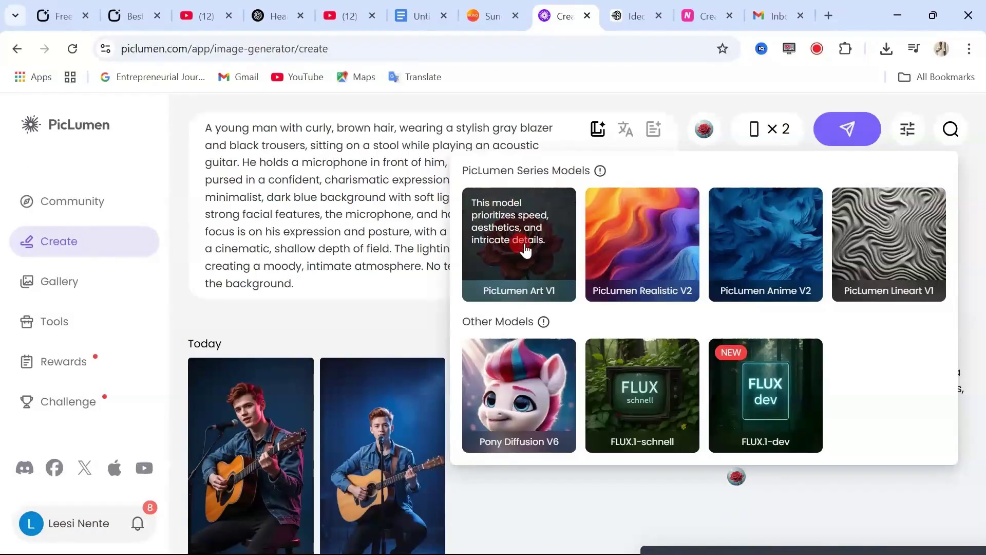
{"action": "left_click", "coordinate": [534, 265]}
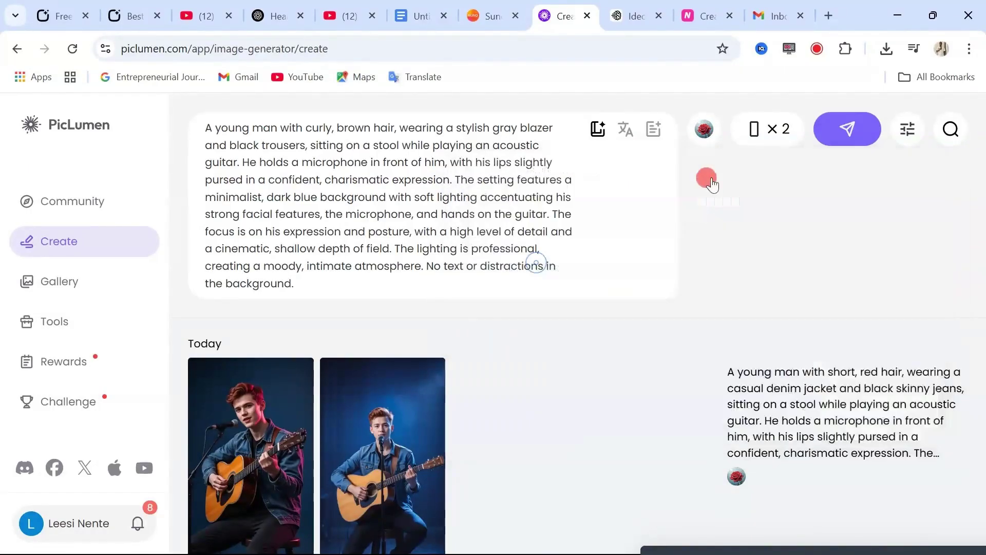
{"action": "left_click", "coordinate": [773, 130]}
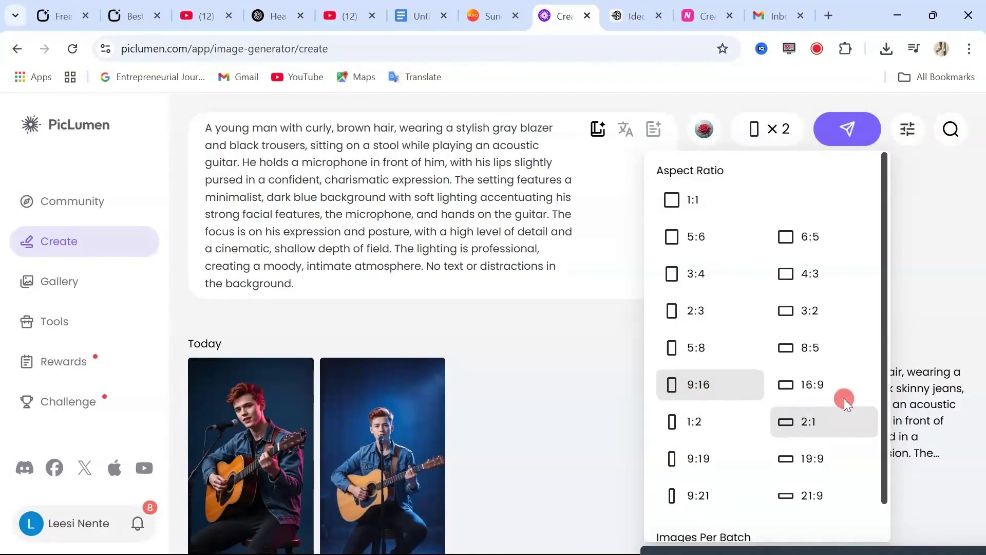
{"action": "scroll", "coordinate": [863, 434], "scroll_direction": "down", "scroll_amount": 1}
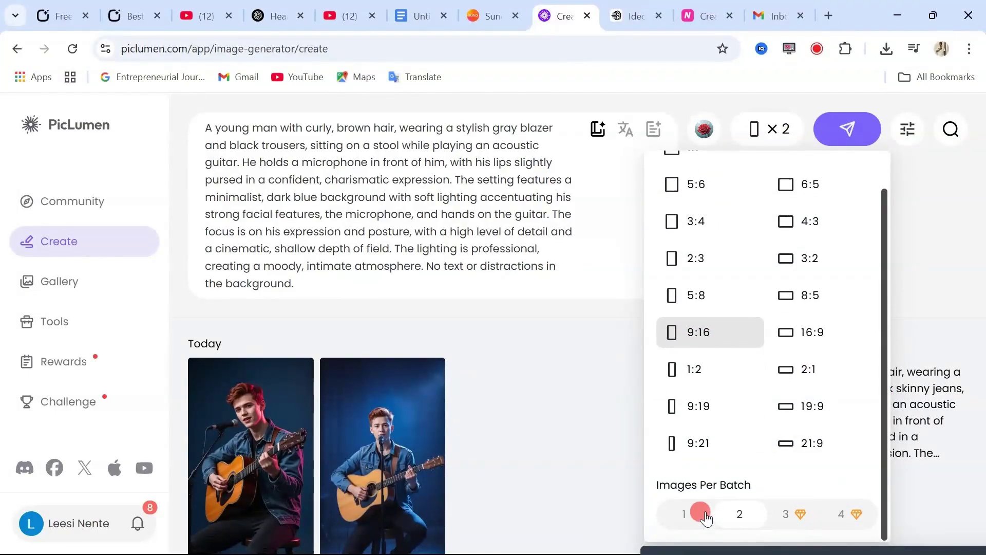
{"action": "left_click", "coordinate": [848, 130]}
{"action": "left_click", "coordinate": [259, 313]}
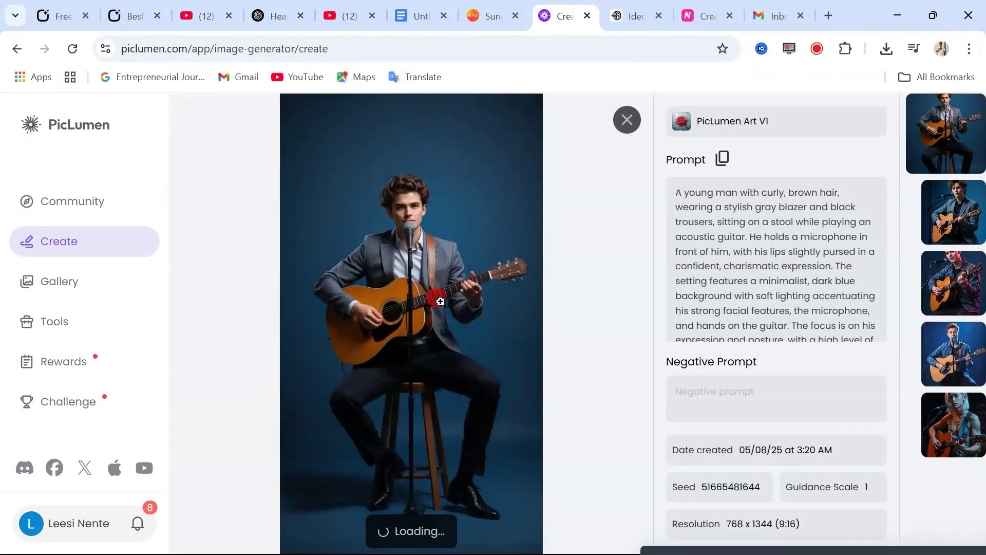
{"action": "left_click", "coordinate": [965, 217]}
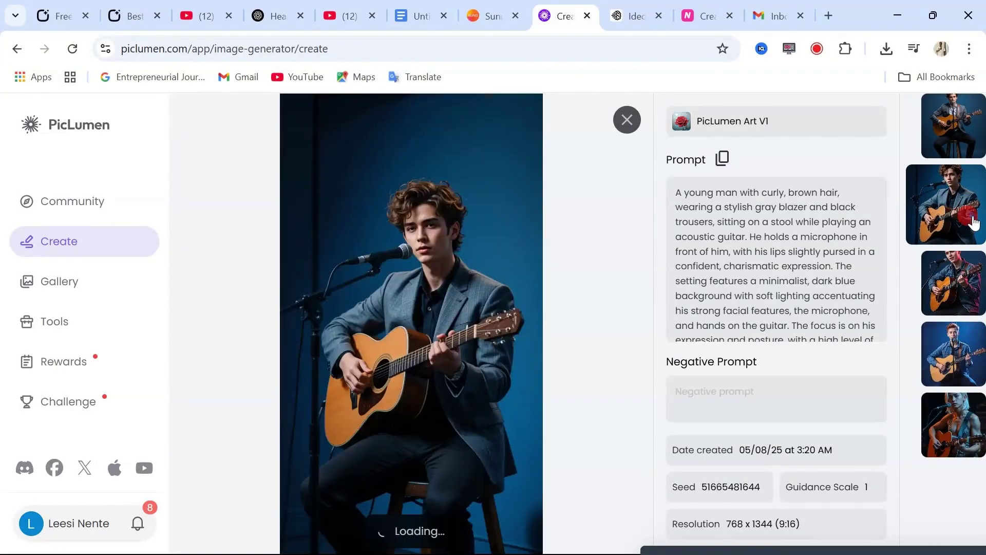
- View both red-haired guitarist images enlarged, download the one with the microphone in front of his face, and close the viewer
{"action": "left_click", "coordinate": [967, 292]}
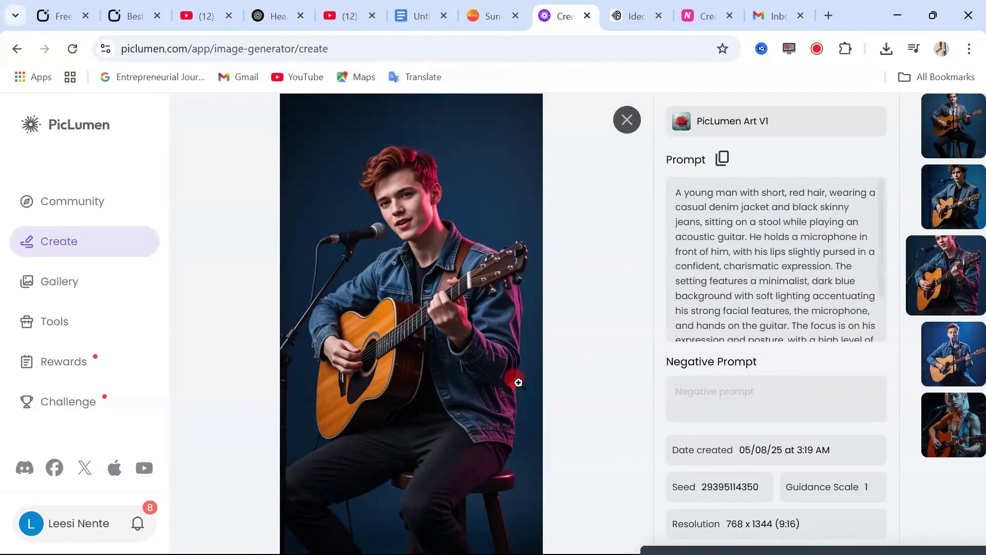
{"action": "left_click", "coordinate": [950, 362]}
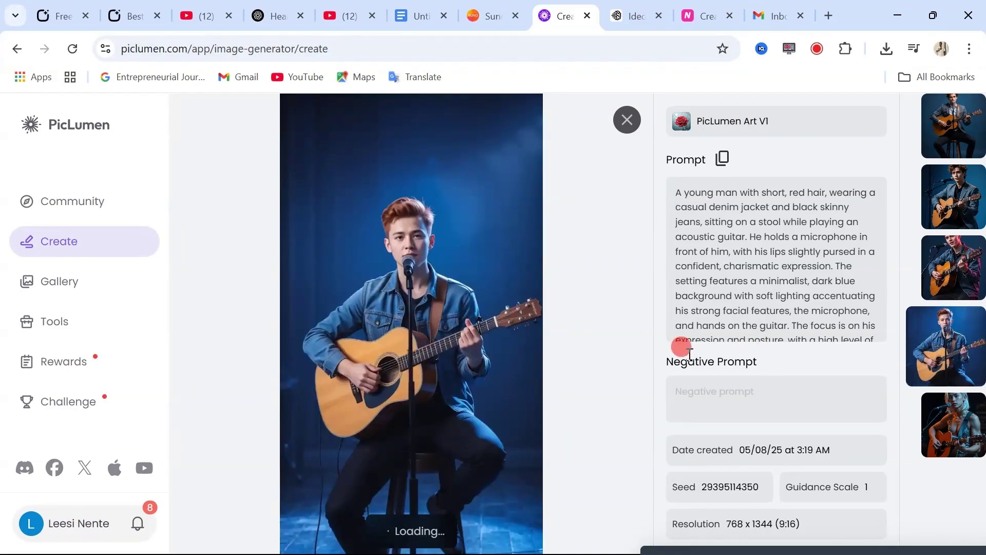
{"action": "scroll", "coordinate": [808, 408], "scroll_direction": "down", "scroll_amount": 3}
{"action": "left_click", "coordinate": [835, 488]}
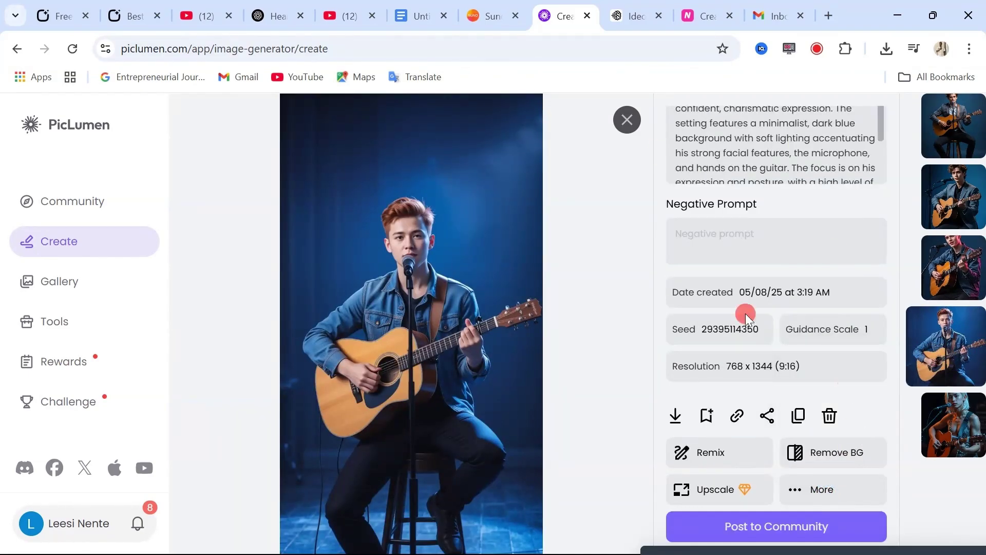
{"action": "left_click", "coordinate": [675, 415]}
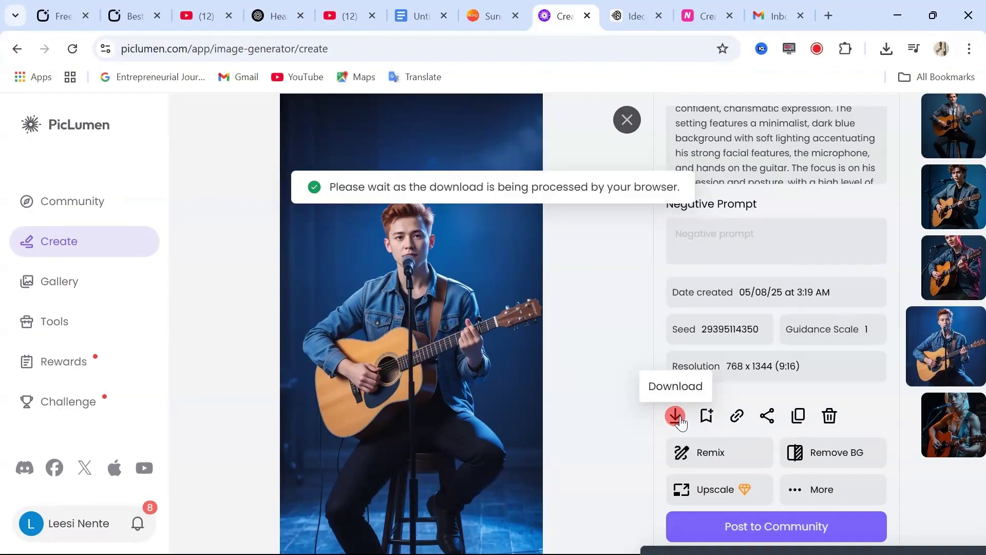
{"action": "left_click", "coordinate": [626, 119]}
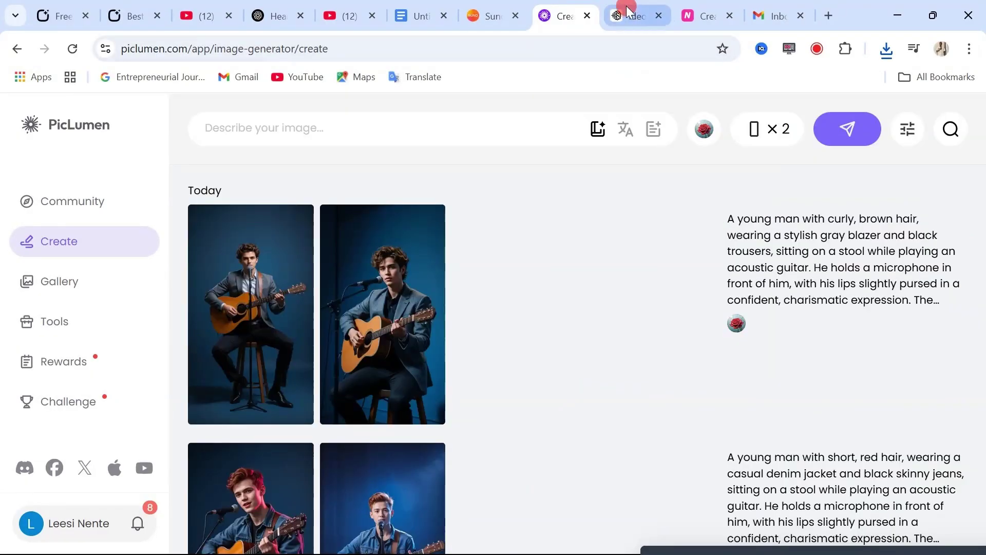
- Switch to Ideogram and set the aspect ratio for new images to portrait 9:16
{"action": "left_click", "coordinate": [626, 16]}
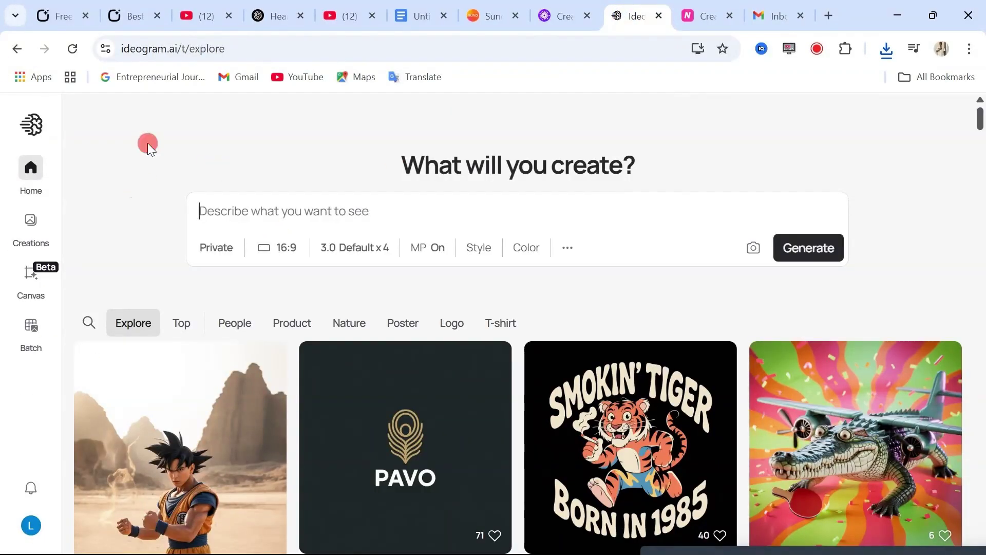
{"action": "left_click", "coordinate": [212, 204]}
{"action": "left_click", "coordinate": [285, 256]}
{"action": "left_click", "coordinate": [533, 345]}
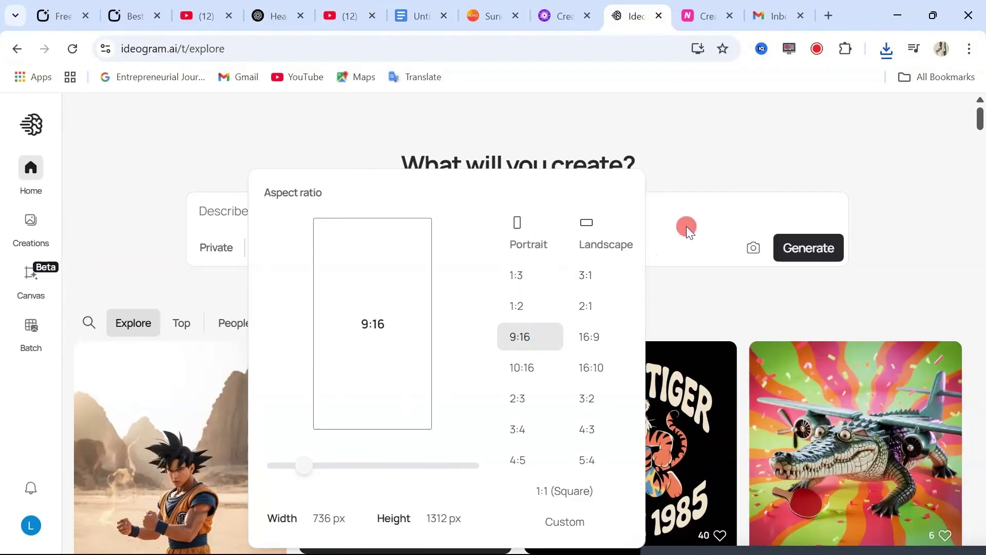
{"action": "left_click", "coordinate": [694, 211]}
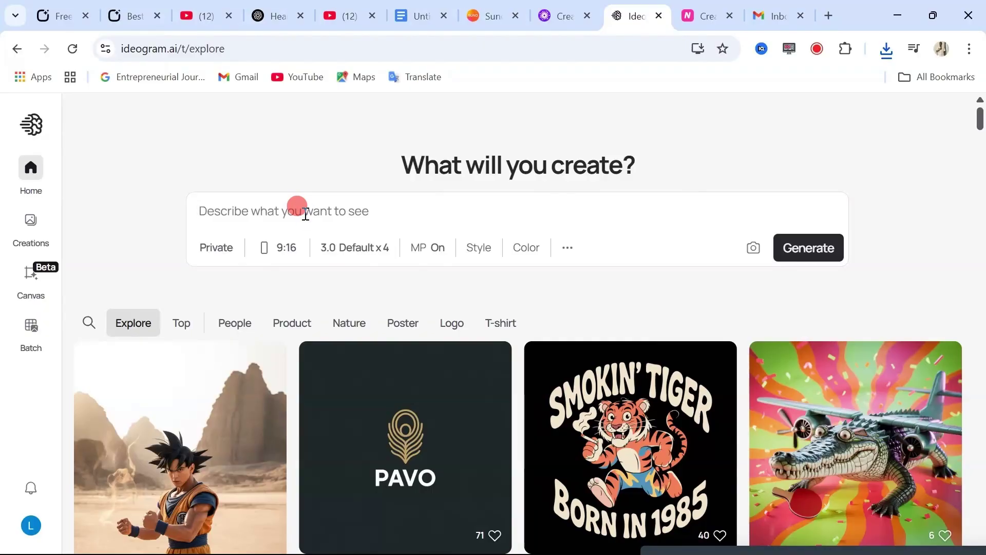
- Generate images from the copied prompt of the curly-haired man in a gray blazer and download the first result
{"action": "key", "text": "ctrl+v"}
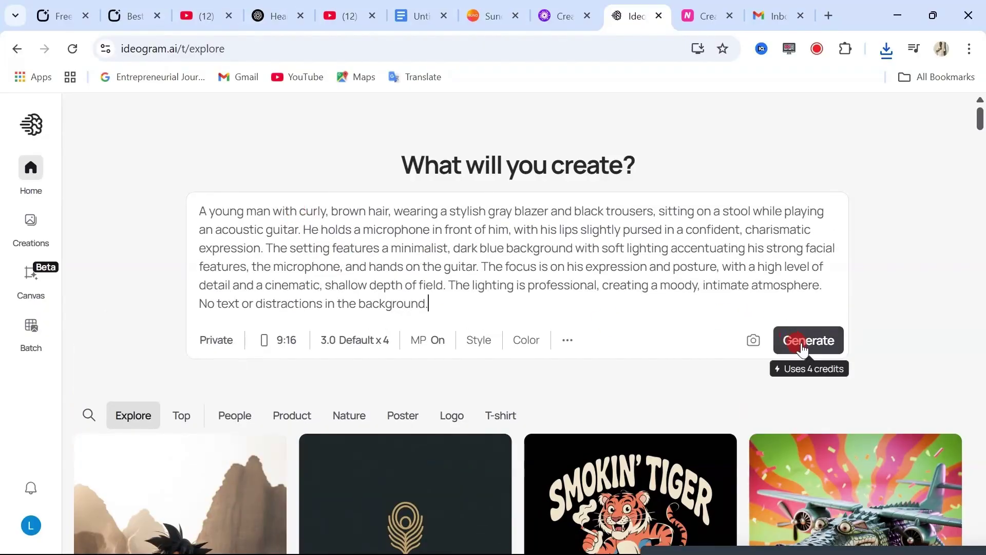
{"action": "left_click", "coordinate": [811, 345]}
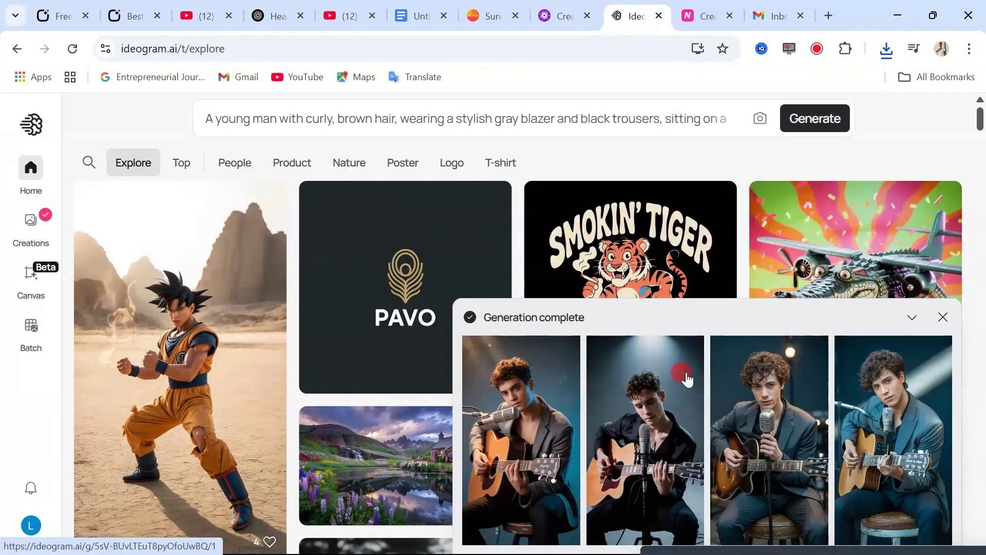
{"action": "left_click", "coordinate": [544, 435]}
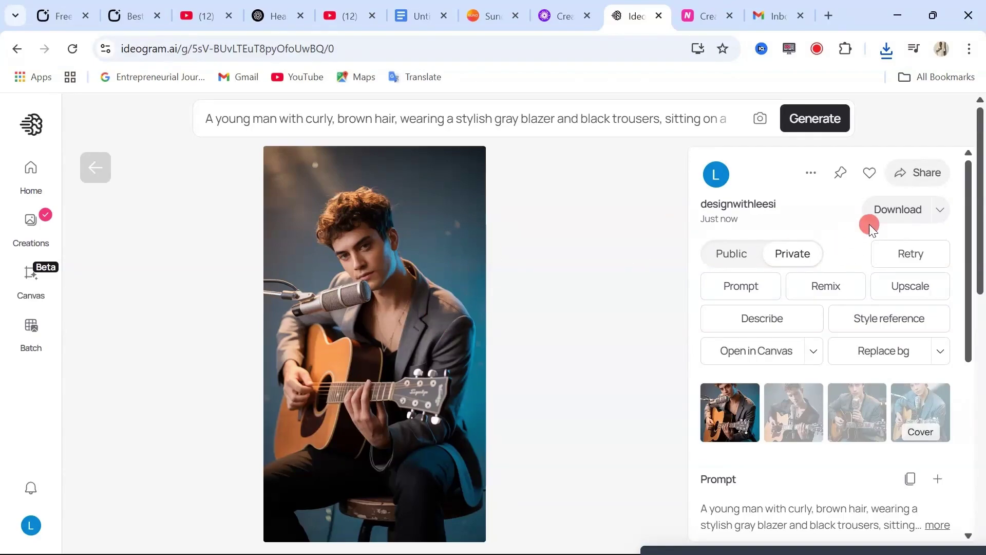
{"action": "left_click", "coordinate": [893, 209]}
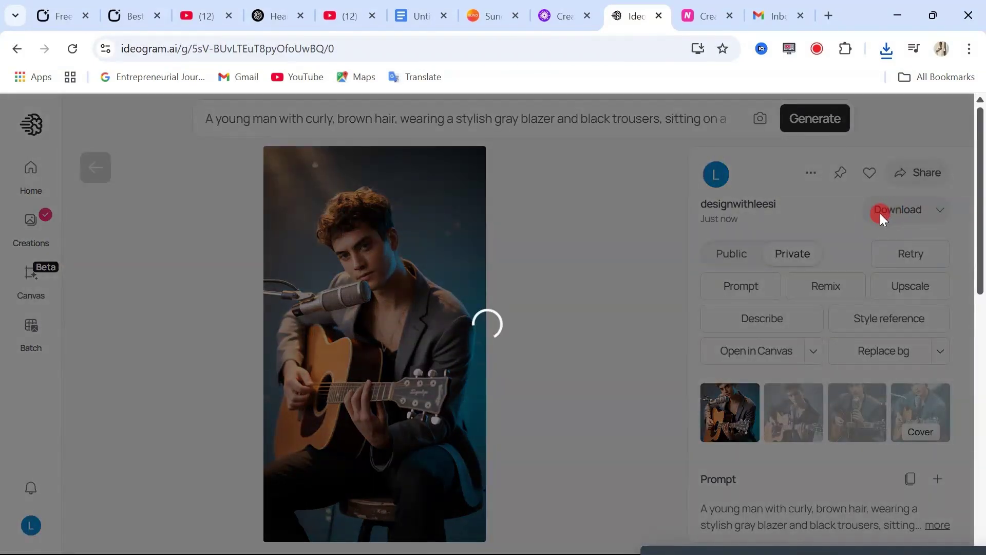
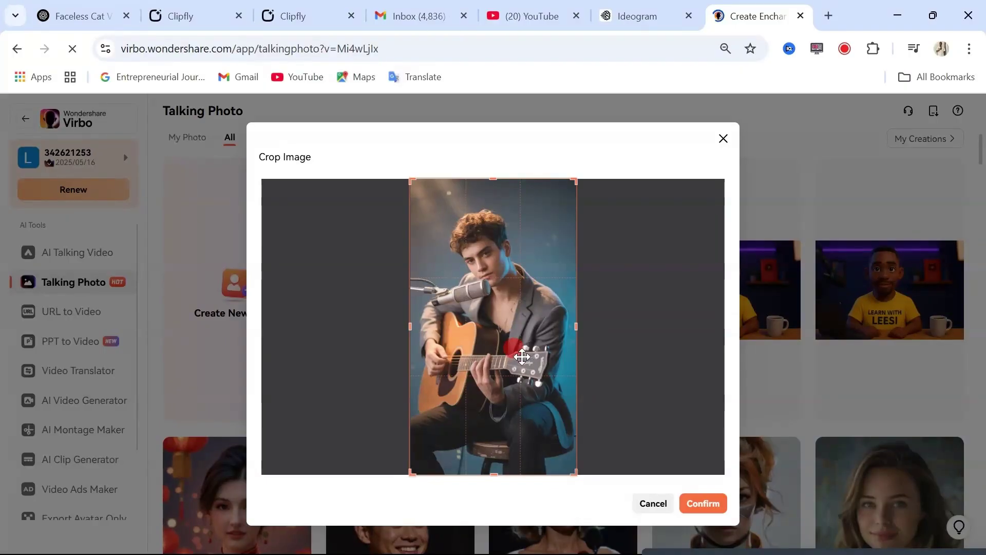
- Confirm the full-frame crop of the guitarist photo in Virbo's Talking Photo, and start Add Motion training on it
{"action": "left_click", "coordinate": [698, 505]}
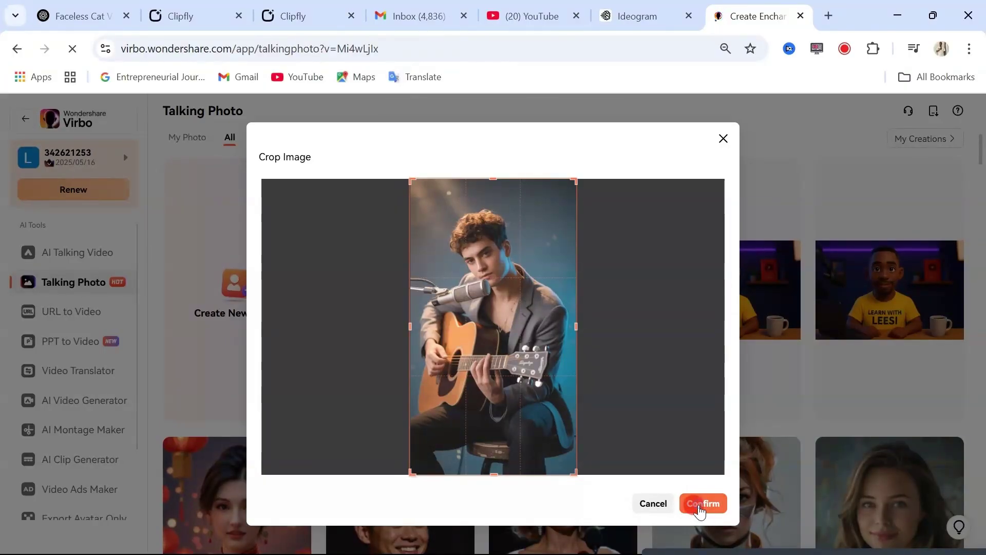
{"action": "left_click", "coordinate": [374, 299]}
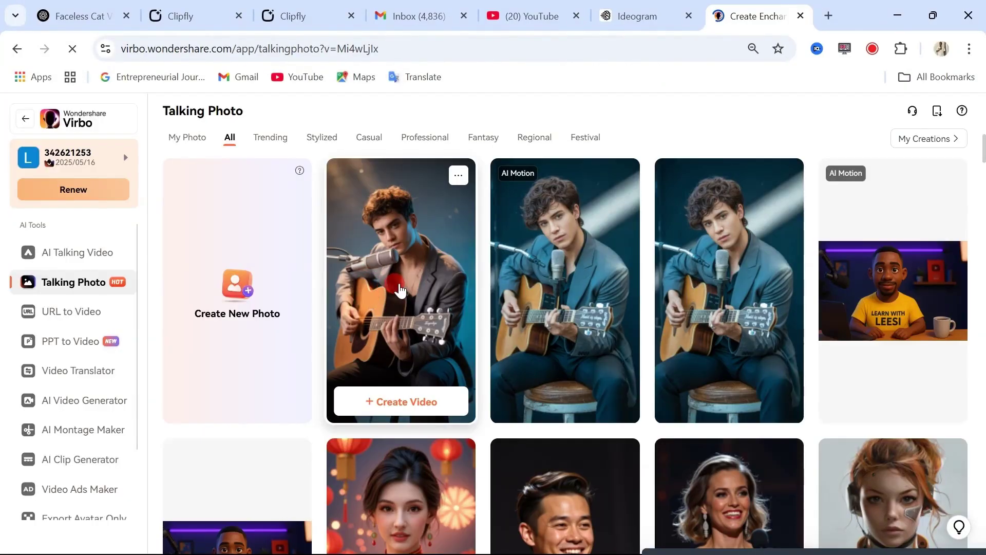
{"action": "left_click", "coordinate": [398, 288]}
{"action": "left_click", "coordinate": [415, 456]}
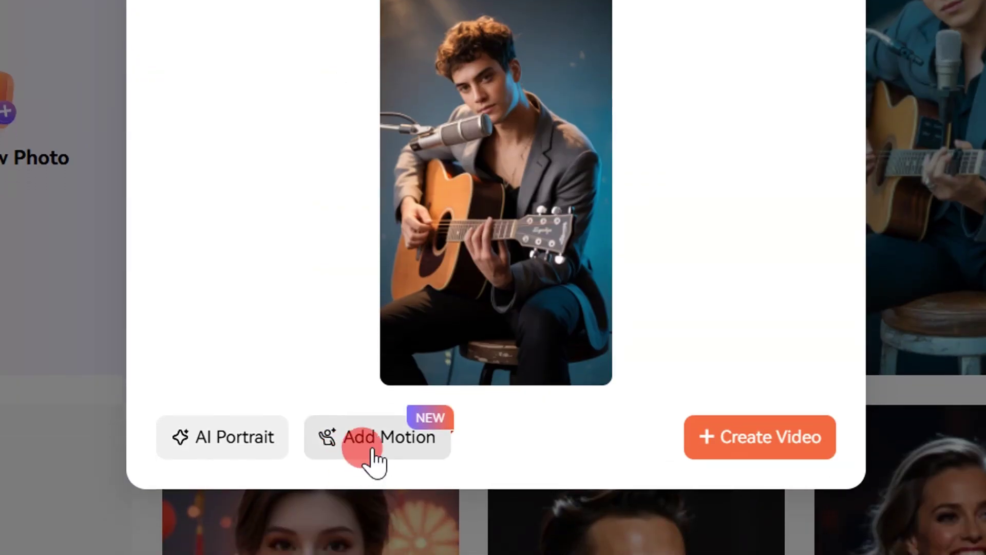
{"action": "left_click", "coordinate": [371, 447]}
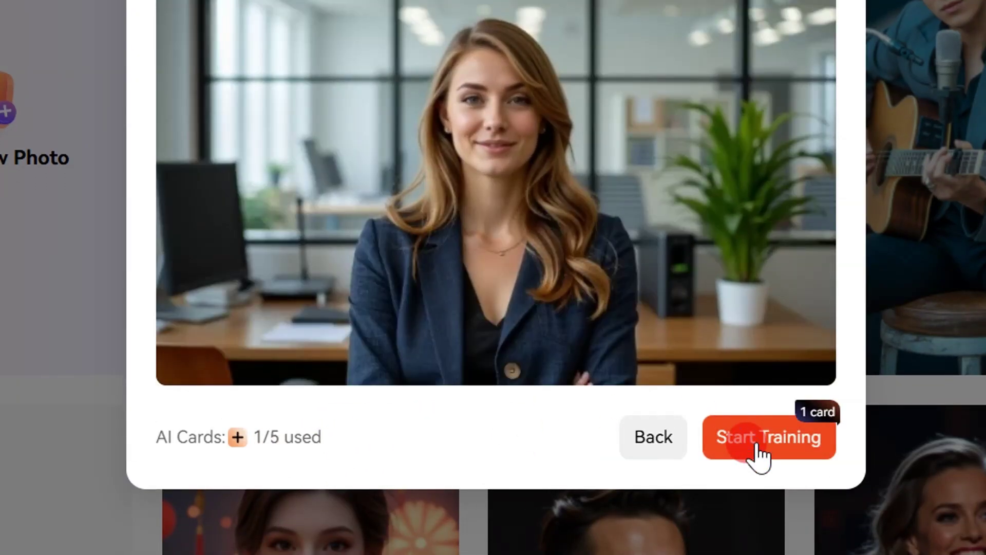
{"action": "left_click", "coordinate": [759, 454]}
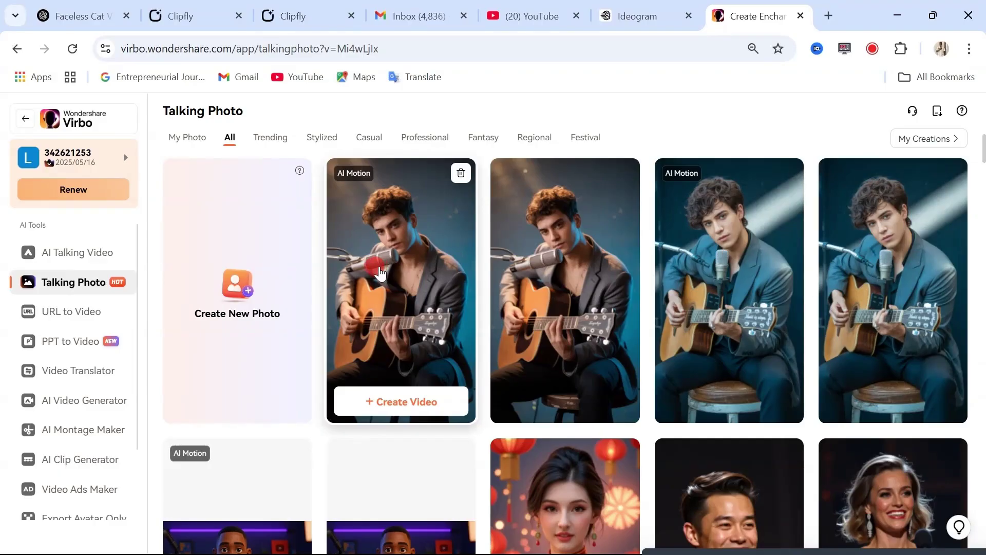
- Start a new video from the AI Motion version of the curly-haired guitarist photo
{"action": "left_click", "coordinate": [402, 305]}
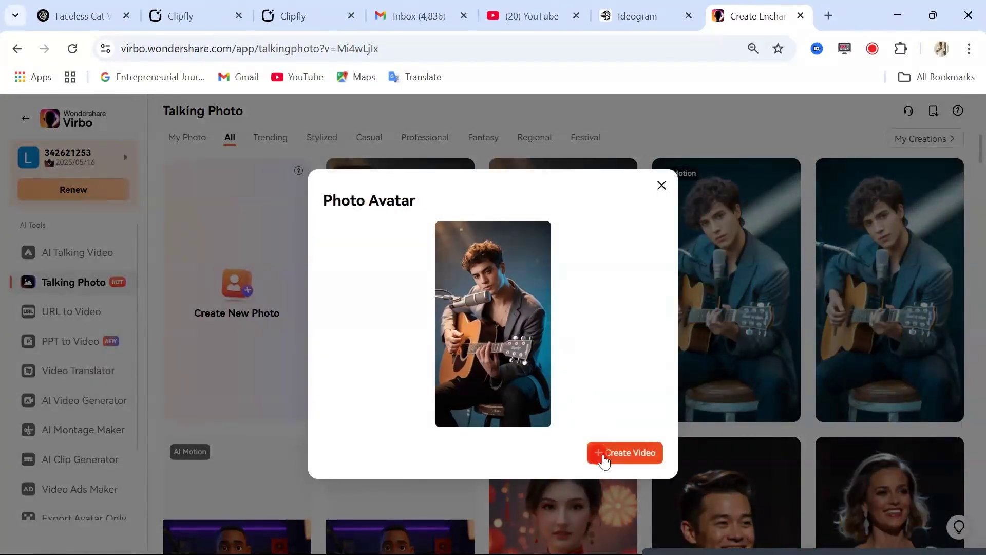
{"action": "left_click", "coordinate": [623, 454]}
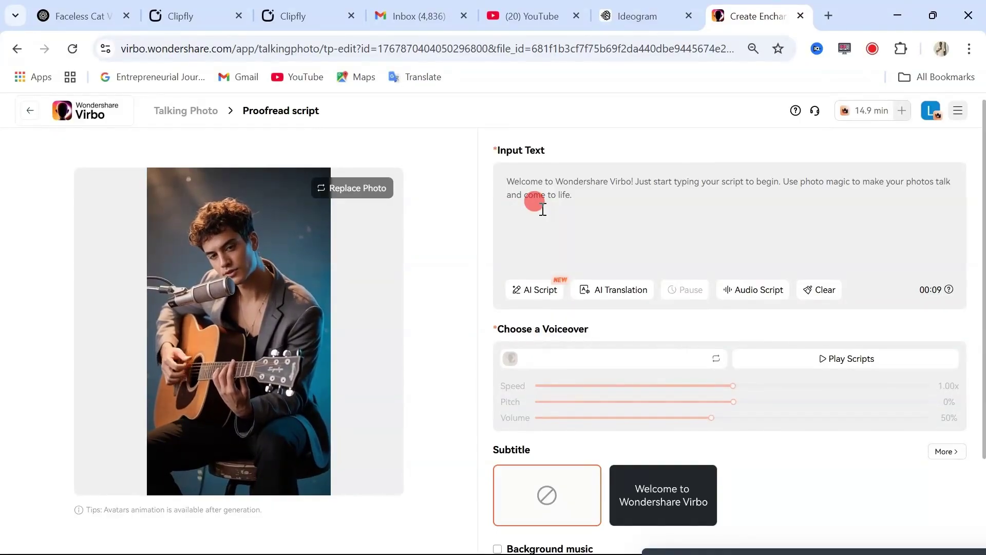
{"action": "left_click", "coordinate": [555, 182]}
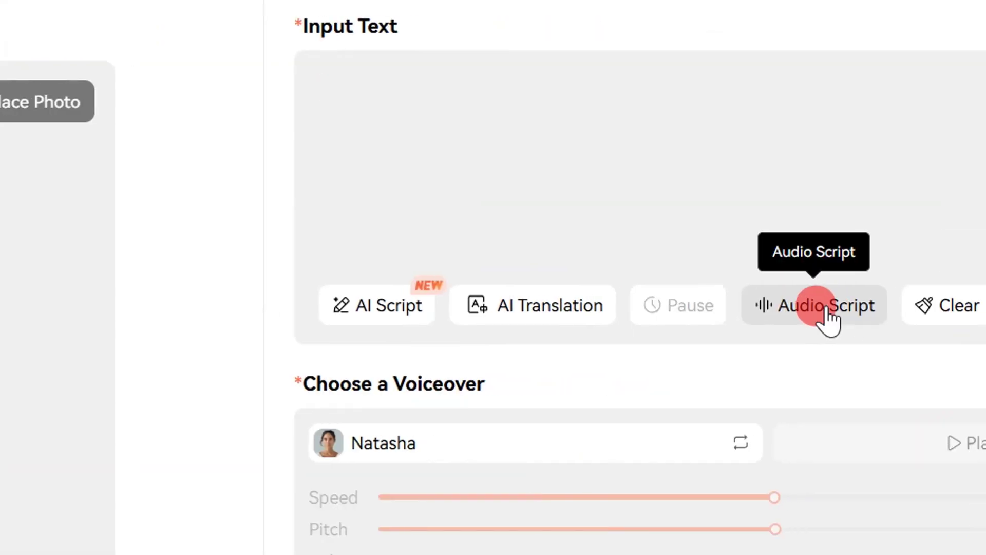
- Upload 0510.MP3 as the audio script and apply it with English as the audio language
{"action": "left_click", "coordinate": [756, 290]}
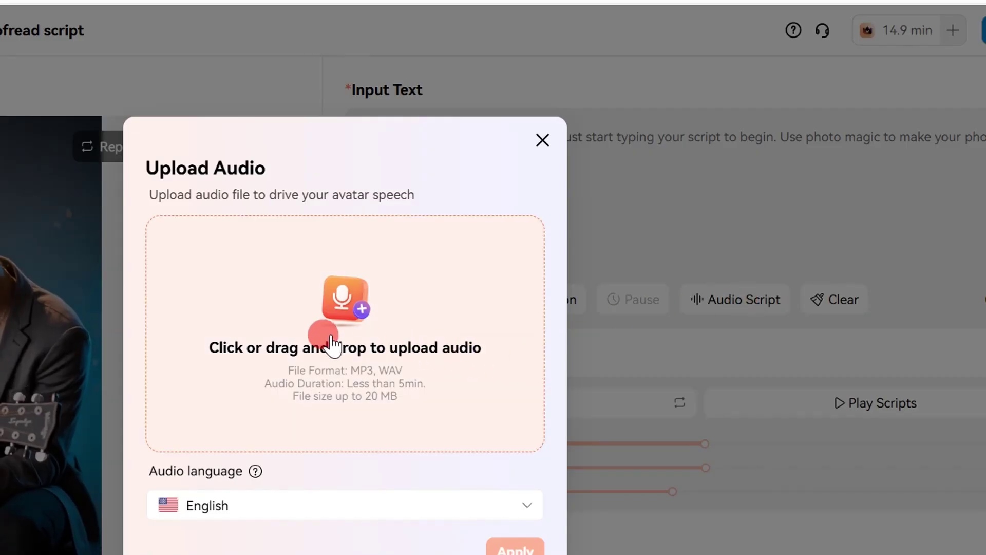
{"action": "left_click", "coordinate": [330, 343]}
{"action": "left_click", "coordinate": [203, 131]}
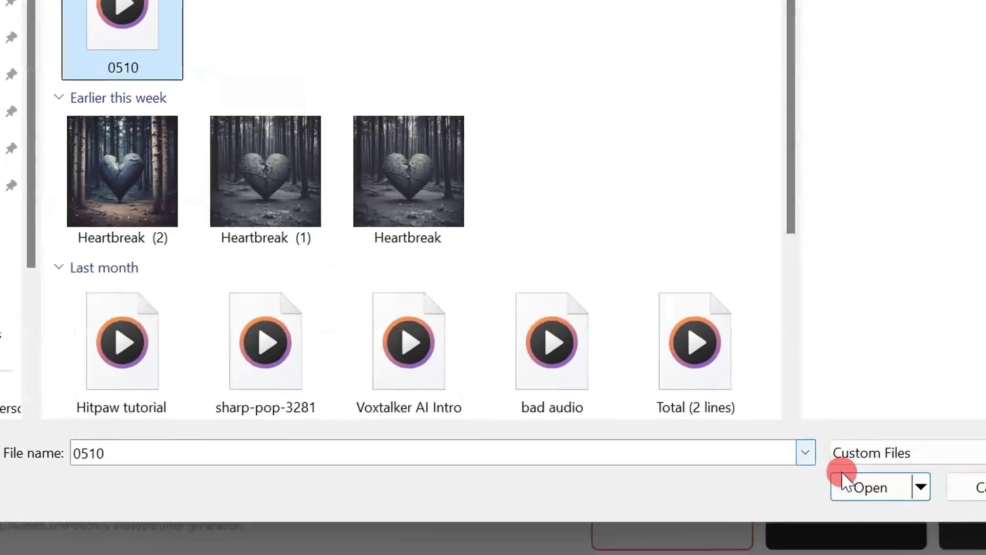
{"action": "left_click", "coordinate": [842, 479]}
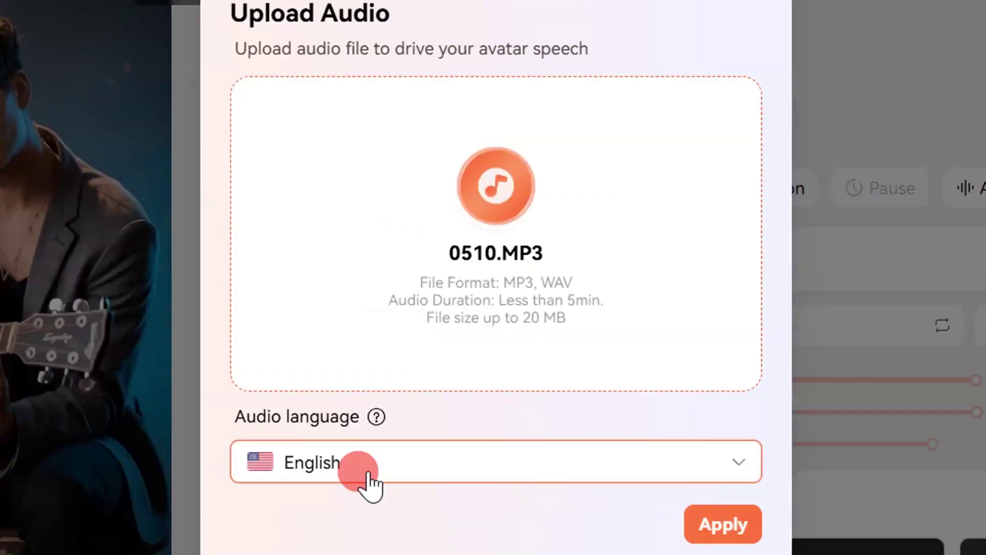
{"action": "left_click", "coordinate": [428, 435]}
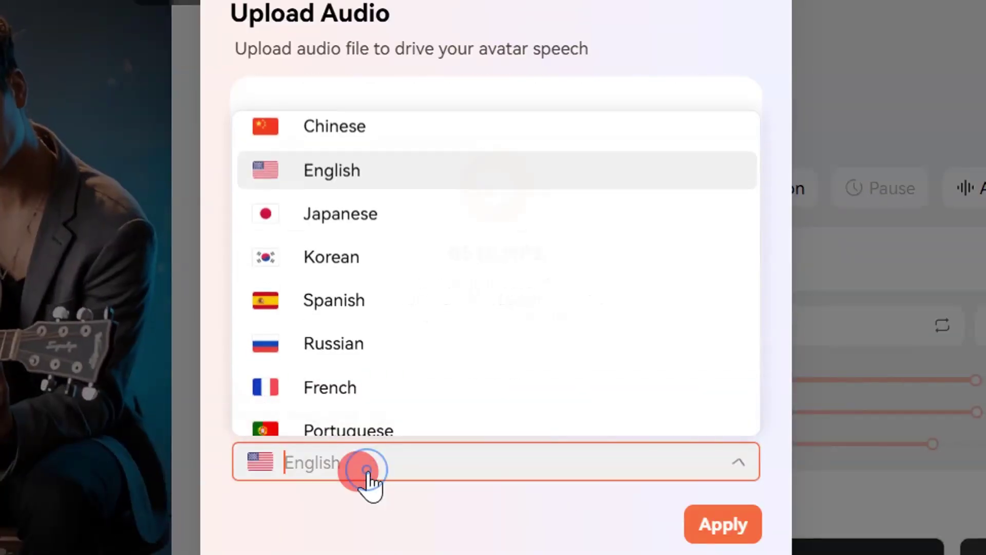
{"action": "scroll", "coordinate": [330, 348], "scroll_direction": "down", "scroll_amount": 5}
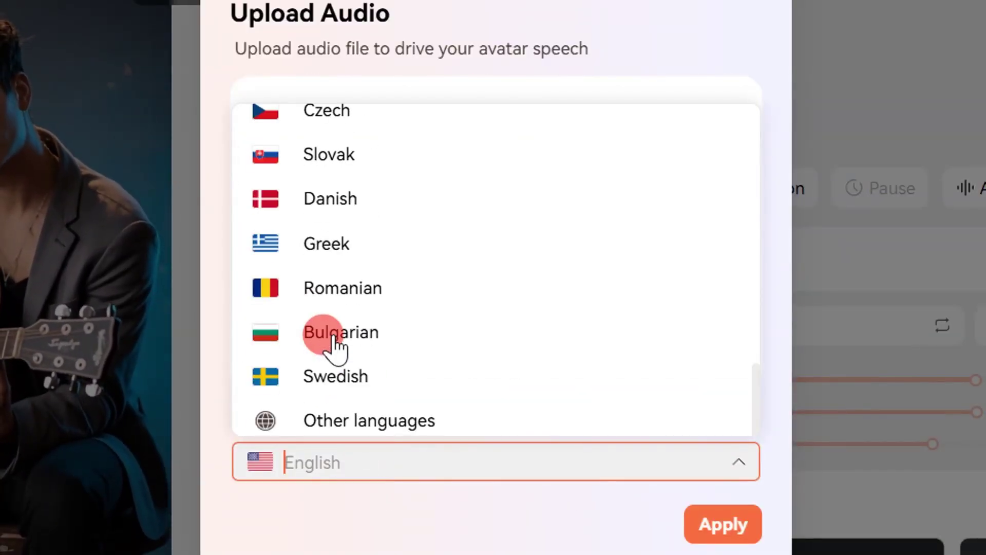
{"action": "scroll", "coordinate": [367, 272], "scroll_direction": "up", "scroll_amount": 5}
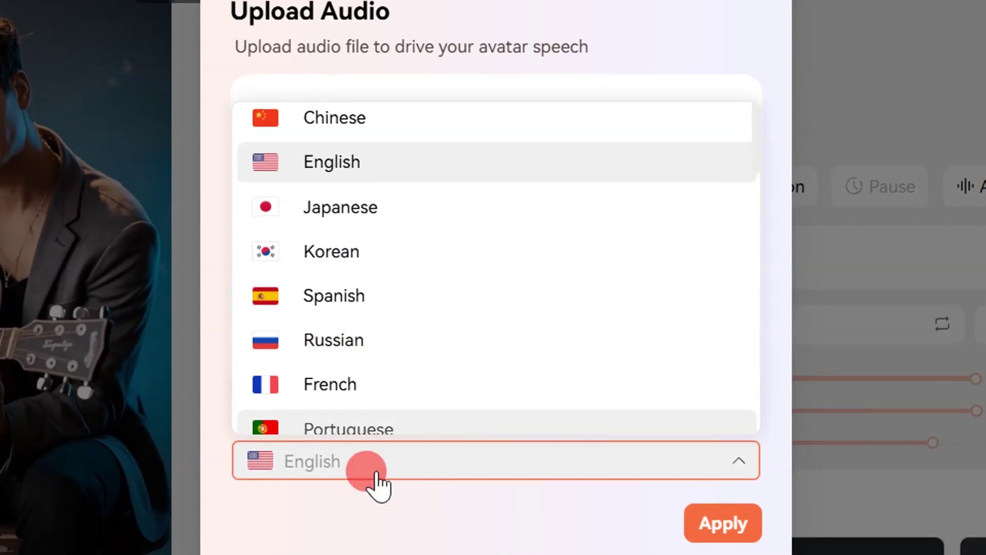
{"action": "left_click", "coordinate": [367, 495]}
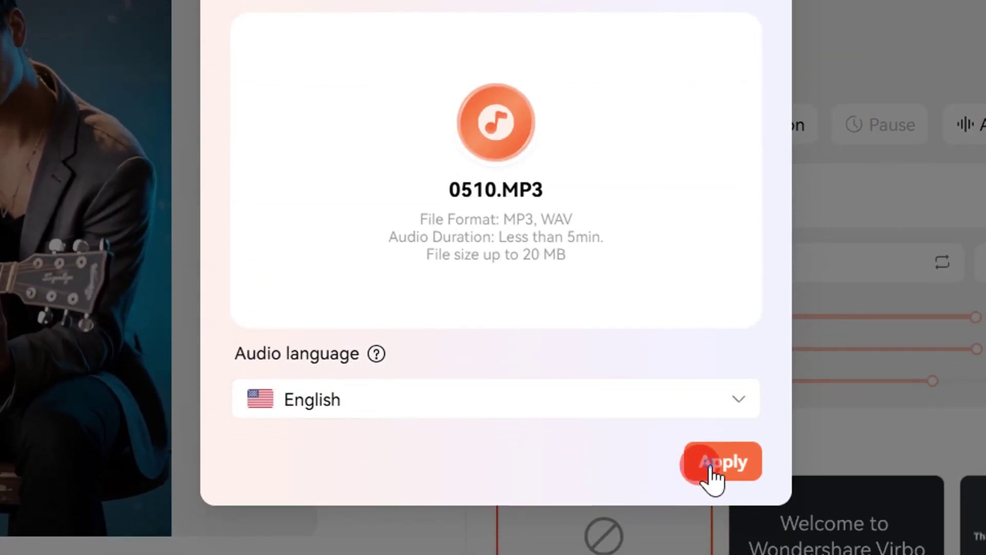
{"action": "left_click", "coordinate": [711, 475]}
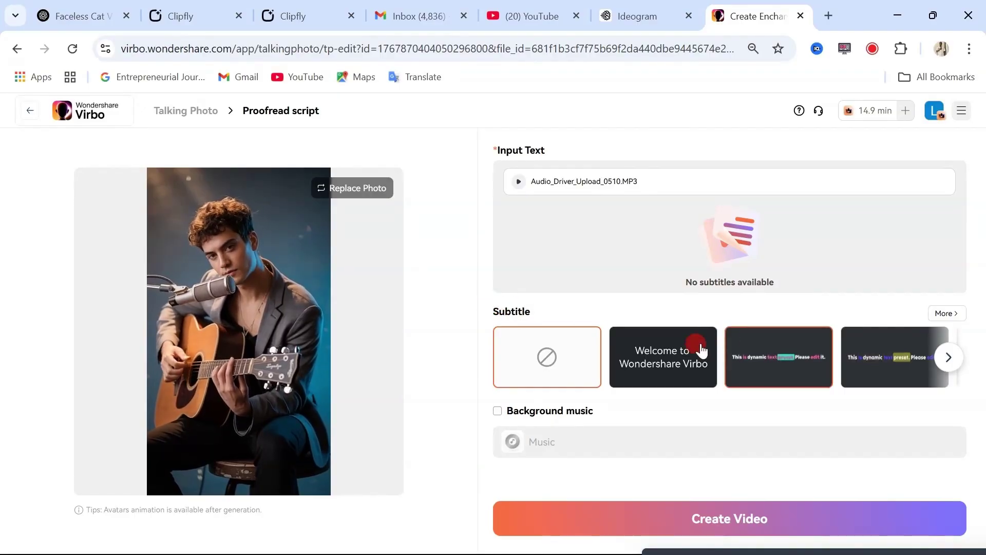
- Look through the subtitle presets and create the talking-photo video from the uploaded audio
{"action": "left_click", "coordinate": [948, 358]}
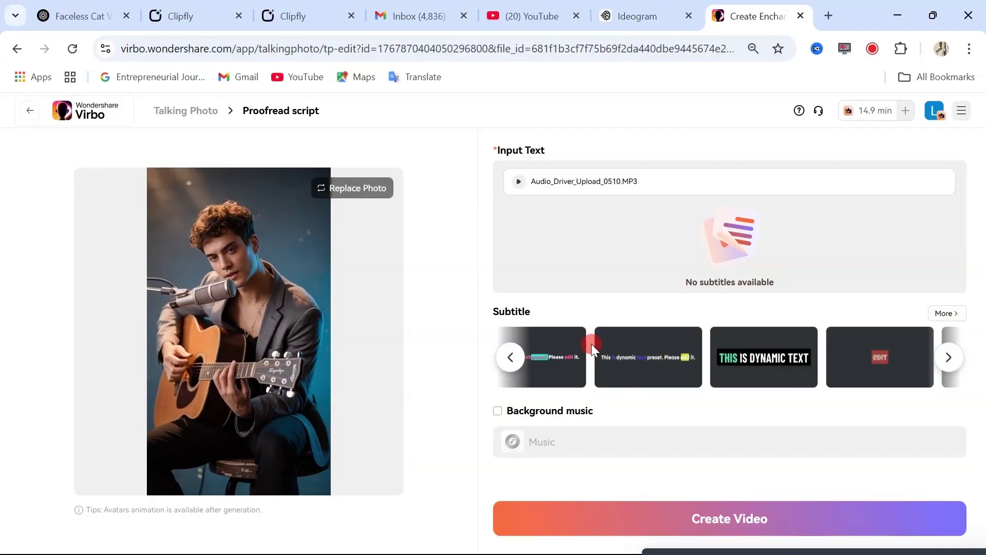
{"action": "left_click", "coordinate": [630, 369]}
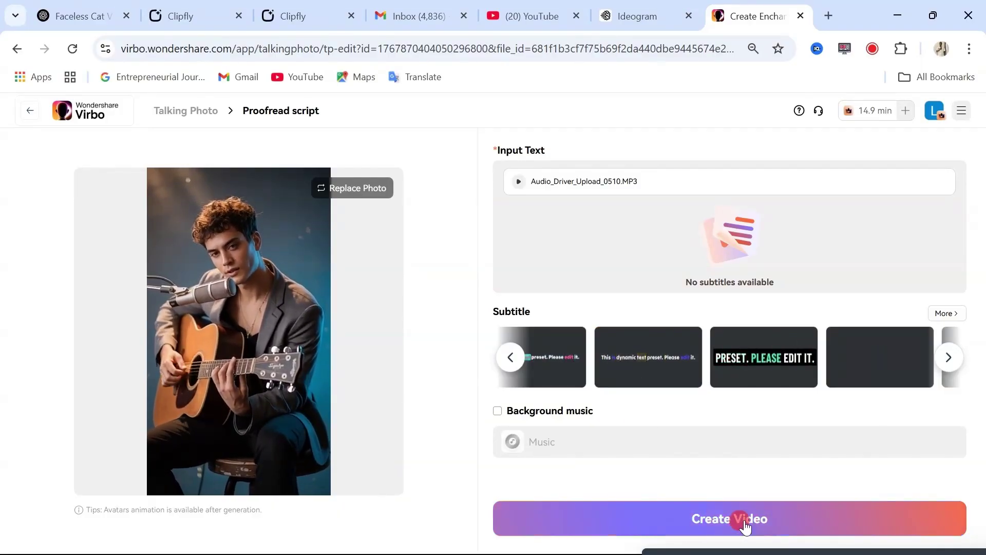
{"action": "left_click", "coordinate": [732, 520]}
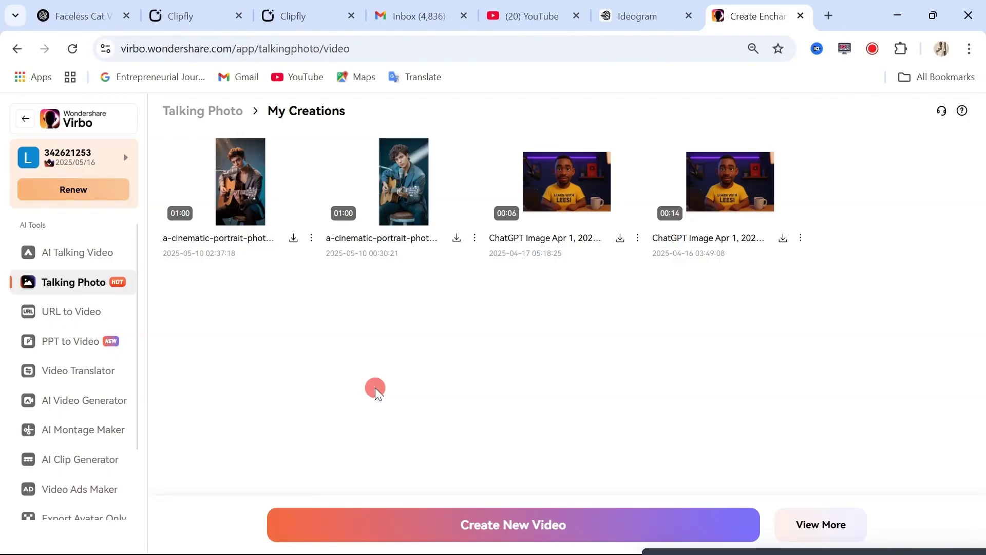
- Play the newest guitarist video in My Creations to check it, and pause the playback
{"action": "mouse_move", "coordinate": [264, 183]}
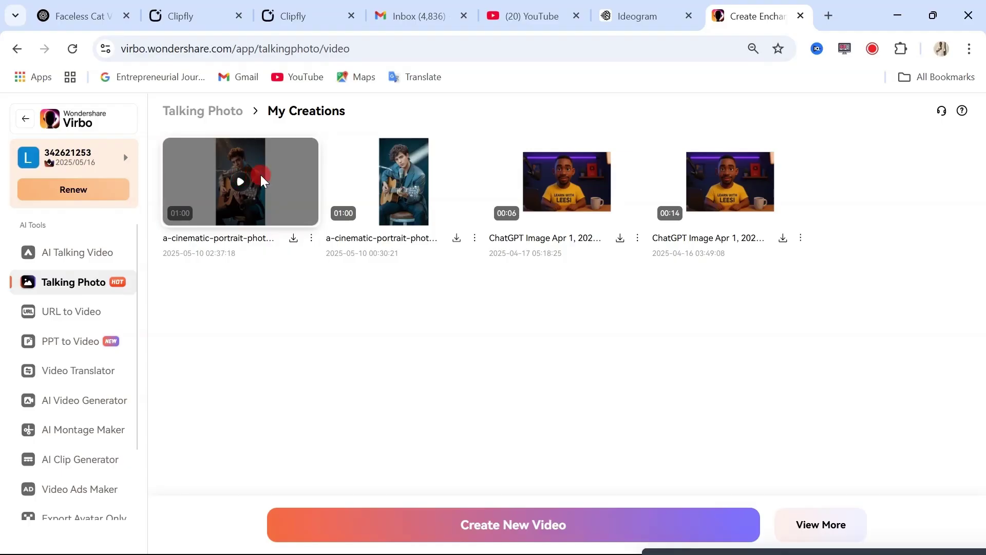
{"action": "left_click", "coordinate": [261, 181]}
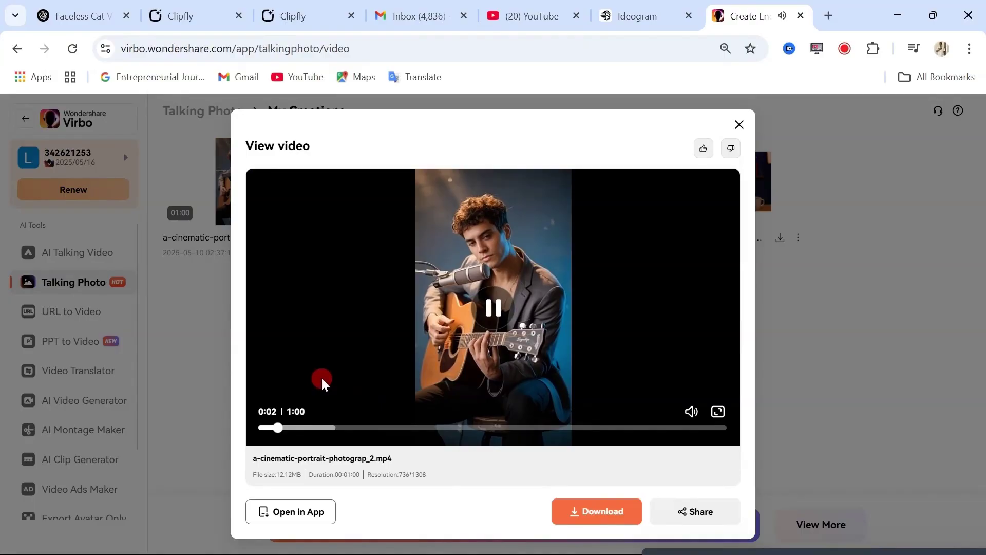
{"action": "left_click", "coordinate": [497, 310]}
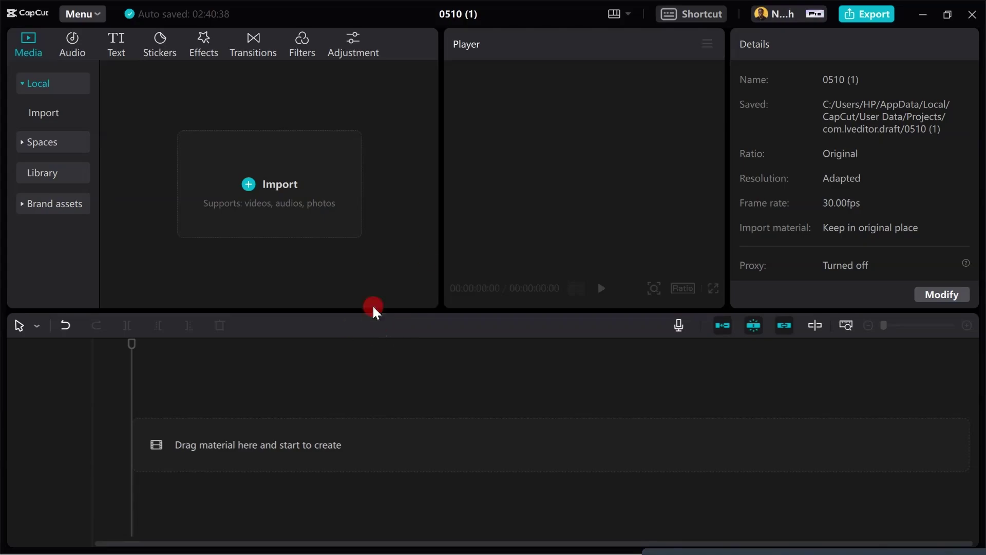
- Import the guitarist MP4 video into the CapCut project and place it at the start of the timeline
{"action": "left_click", "coordinate": [282, 204]}
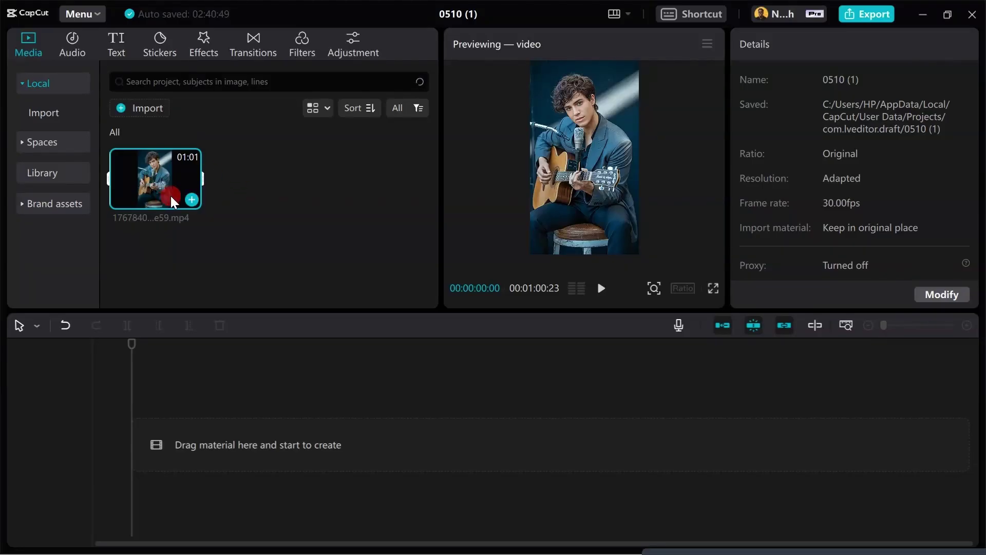
{"action": "left_click_drag", "start_coordinate": [154, 187], "coordinate": [139, 458]}
{"action": "left_click", "coordinate": [198, 444]}
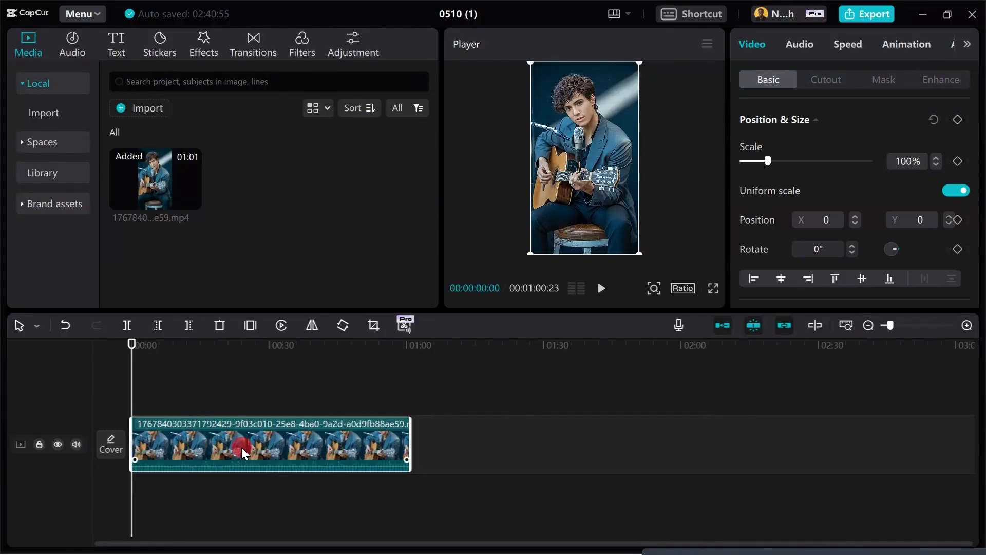
- Generate auto captions for the video with English as the source language and no translation
{"action": "left_click", "coordinate": [116, 51]}
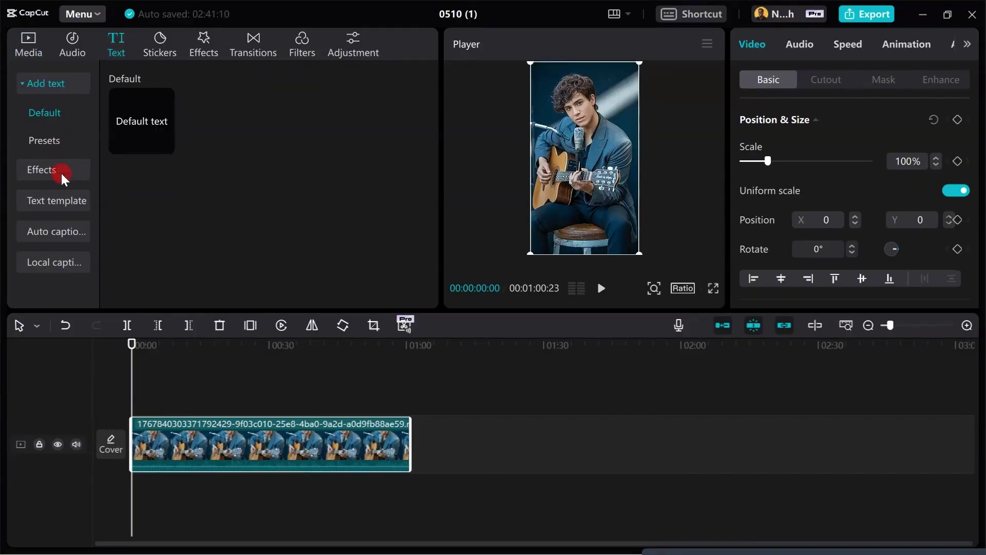
{"action": "left_click", "coordinate": [48, 232]}
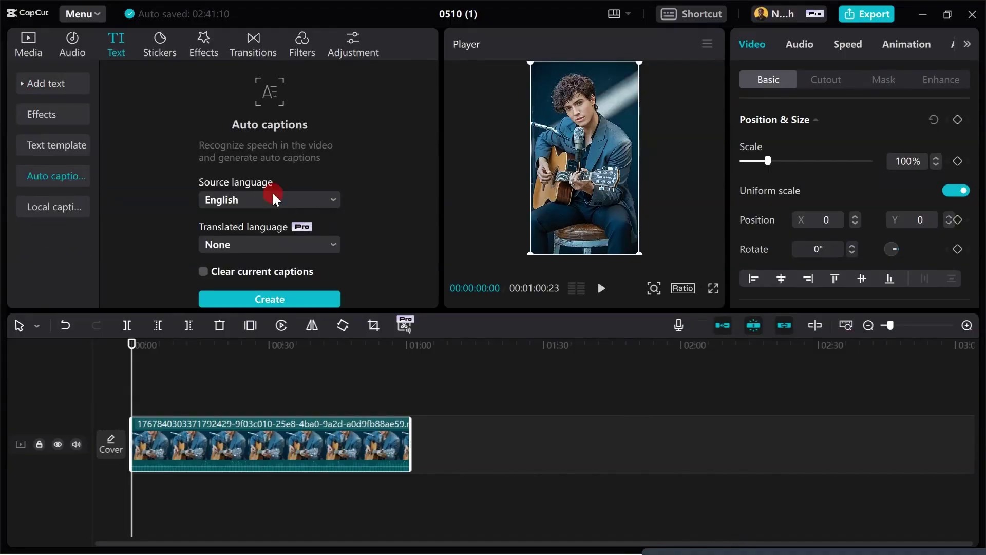
{"action": "scroll", "coordinate": [319, 162], "scroll_direction": "down", "scroll_amount": 1}
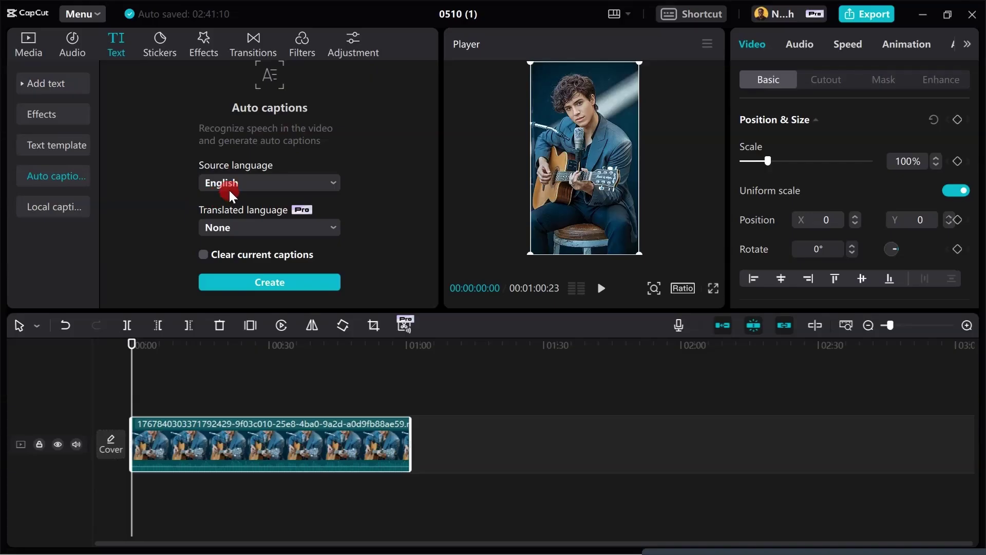
{"action": "left_click", "coordinate": [273, 289]}
{"action": "left_click", "coordinate": [585, 240]}
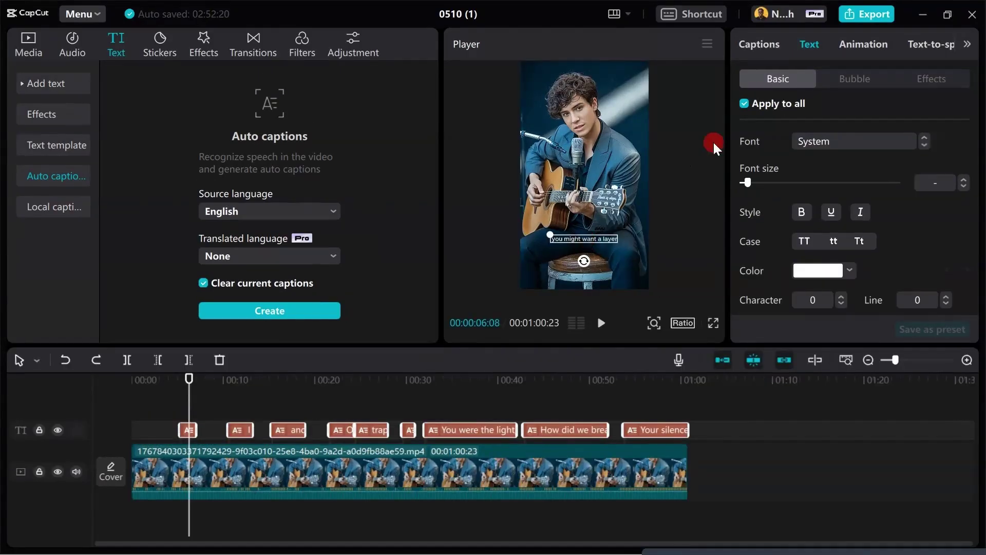
- Apply the bold uppercase caption template with one colour-highlighted word to all captions and enlarge the caption text in the preview
{"action": "left_click", "coordinate": [187, 428]}
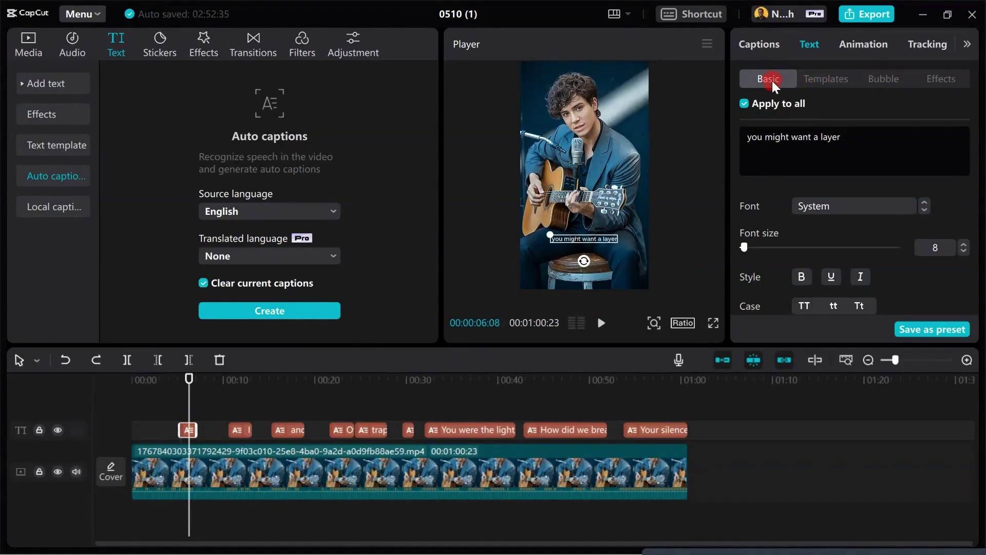
{"action": "left_click", "coordinate": [832, 77]}
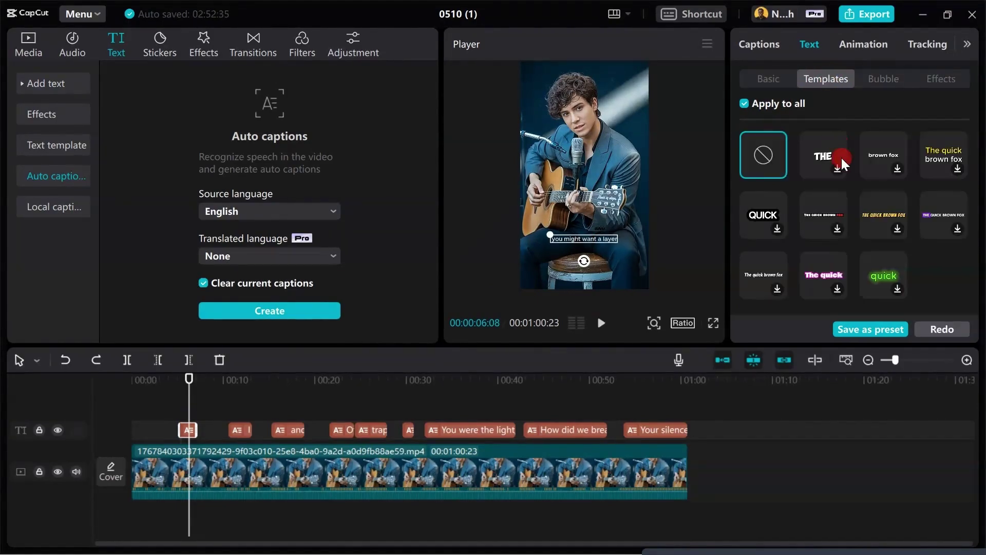
{"action": "scroll", "coordinate": [872, 234], "scroll_direction": "up", "scroll_amount": 1}
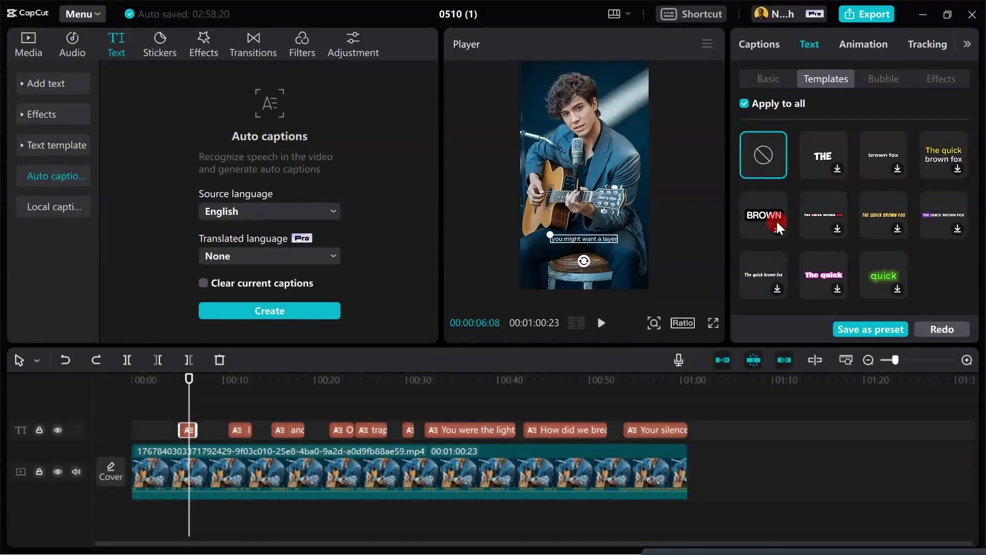
{"action": "left_click", "coordinate": [837, 229]}
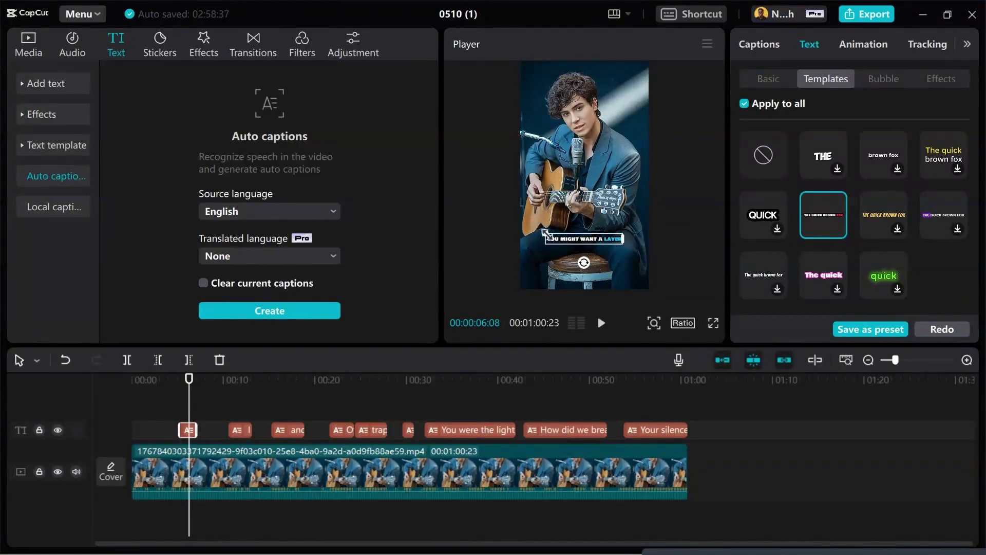
{"action": "left_click_drag", "start_coordinate": [545, 233], "coordinate": [528, 229]}
{"action": "left_click", "coordinate": [599, 253]}
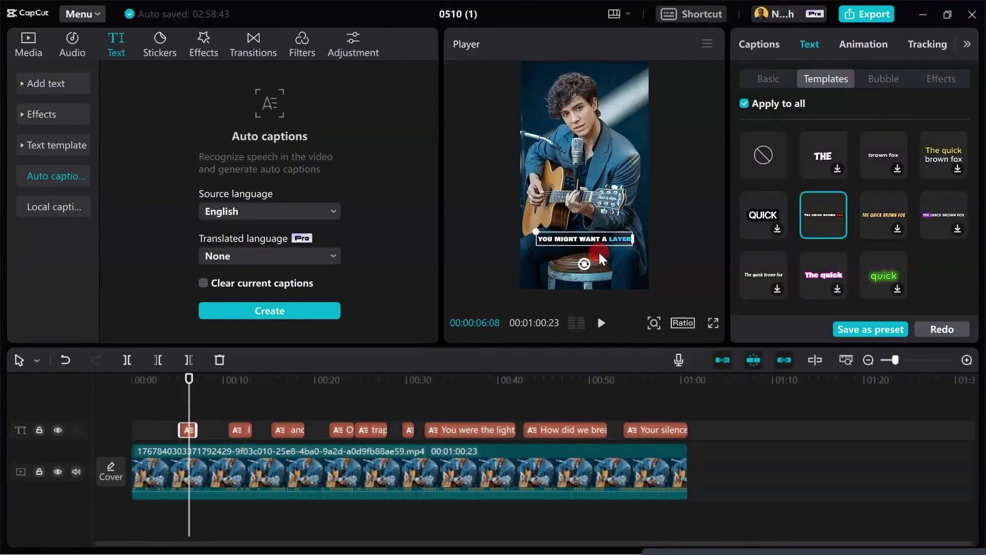
- Switch all captions to the two-line white-and-yellow template and style the text as larger bold italic uppercase
{"action": "left_click", "coordinate": [955, 167]}
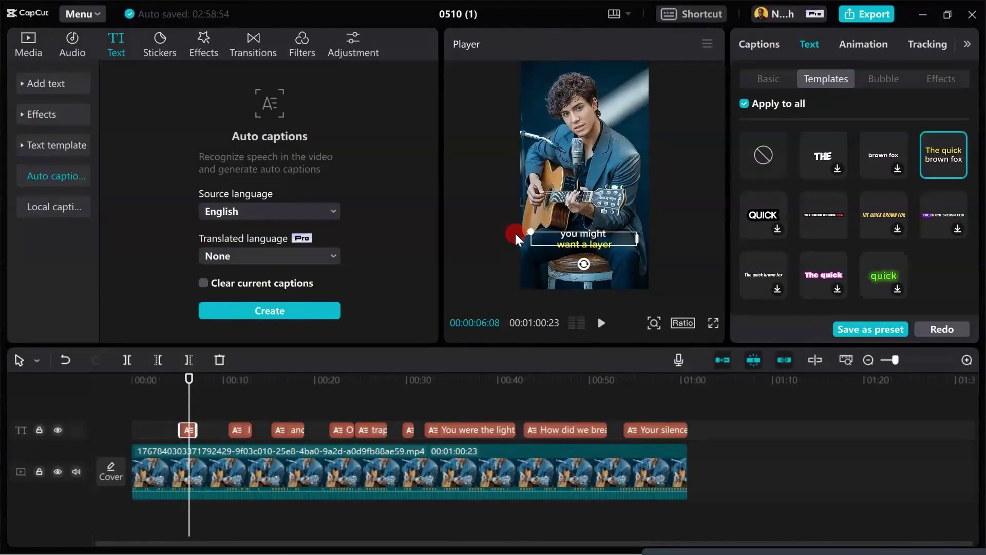
{"action": "left_click", "coordinate": [811, 254]}
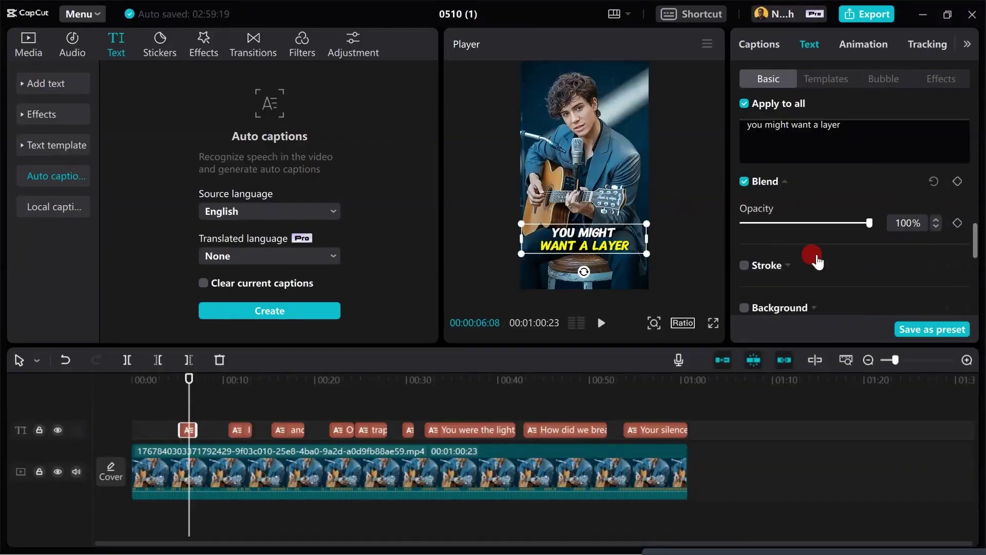
{"action": "scroll", "coordinate": [816, 260], "scroll_direction": "down", "scroll_amount": 1}
- Play the video around the first caption to check the caption style, and pause the playback
{"action": "left_click", "coordinate": [237, 402]}
{"action": "left_click_drag", "start_coordinate": [189, 387], "coordinate": [167, 384]}
{"action": "left_click", "coordinate": [587, 326]}
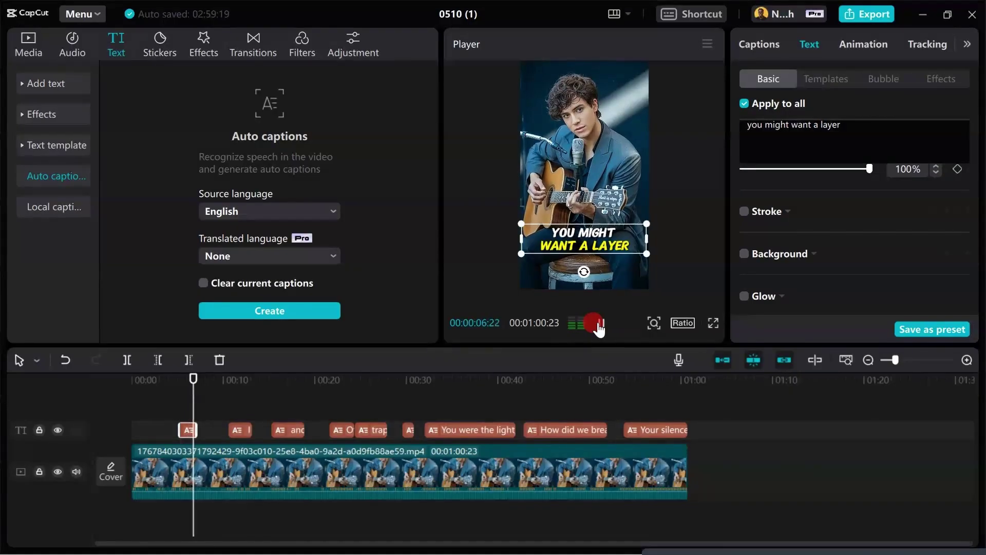
{"action": "left_click", "coordinate": [599, 325]}
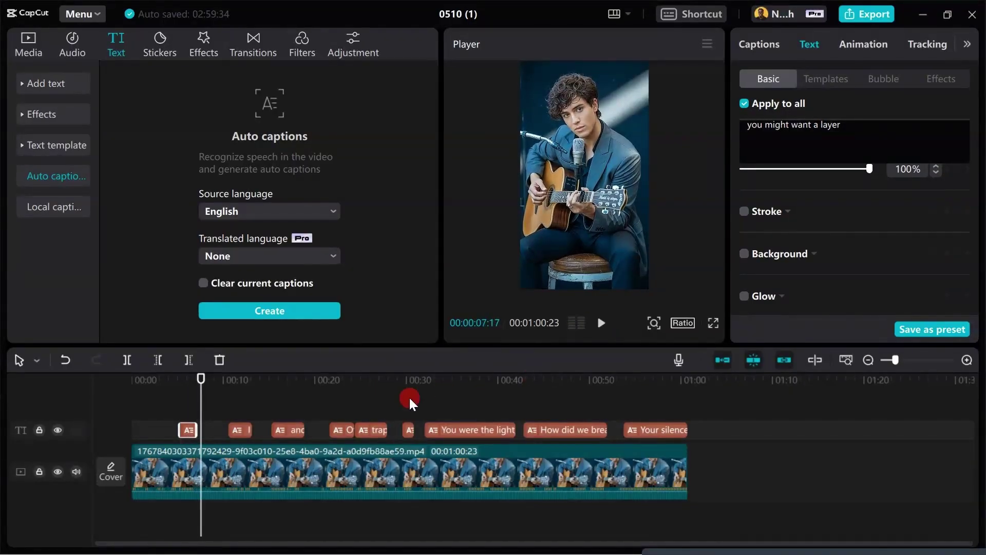